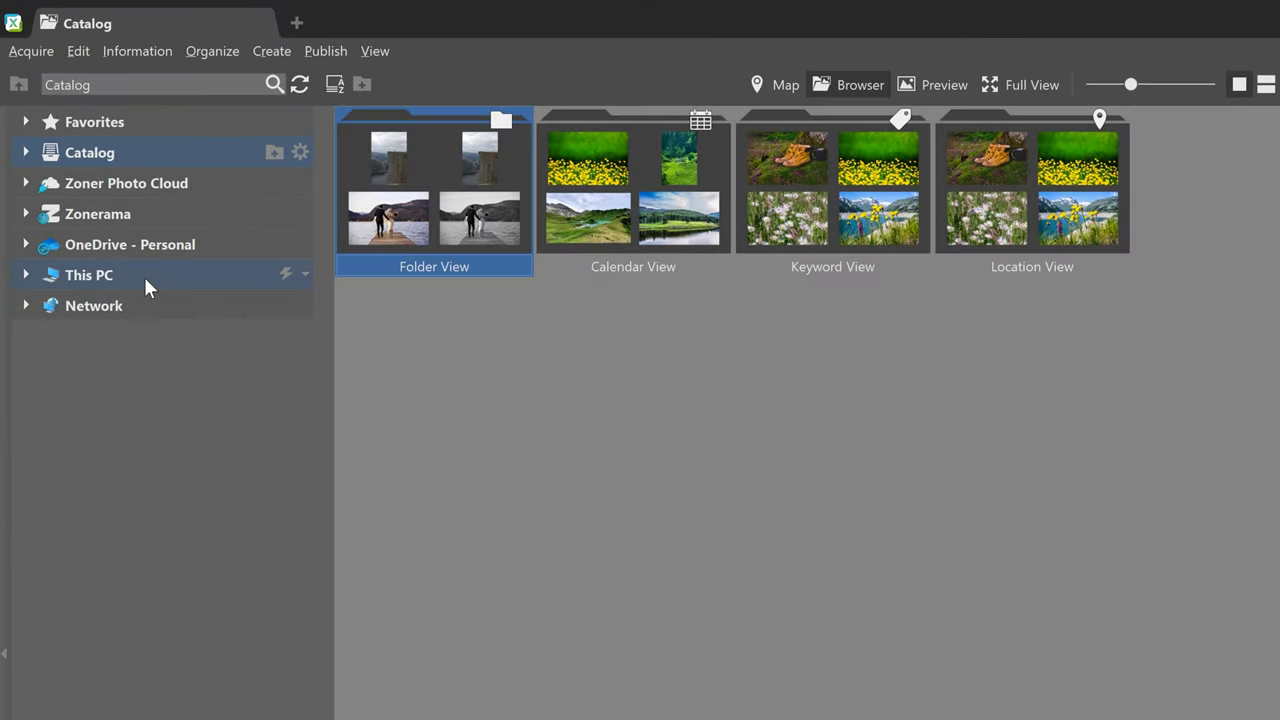
Step: Expand This PC in the folder tree and show the contents of the LUMIX (F:) memory card
click(144, 272)
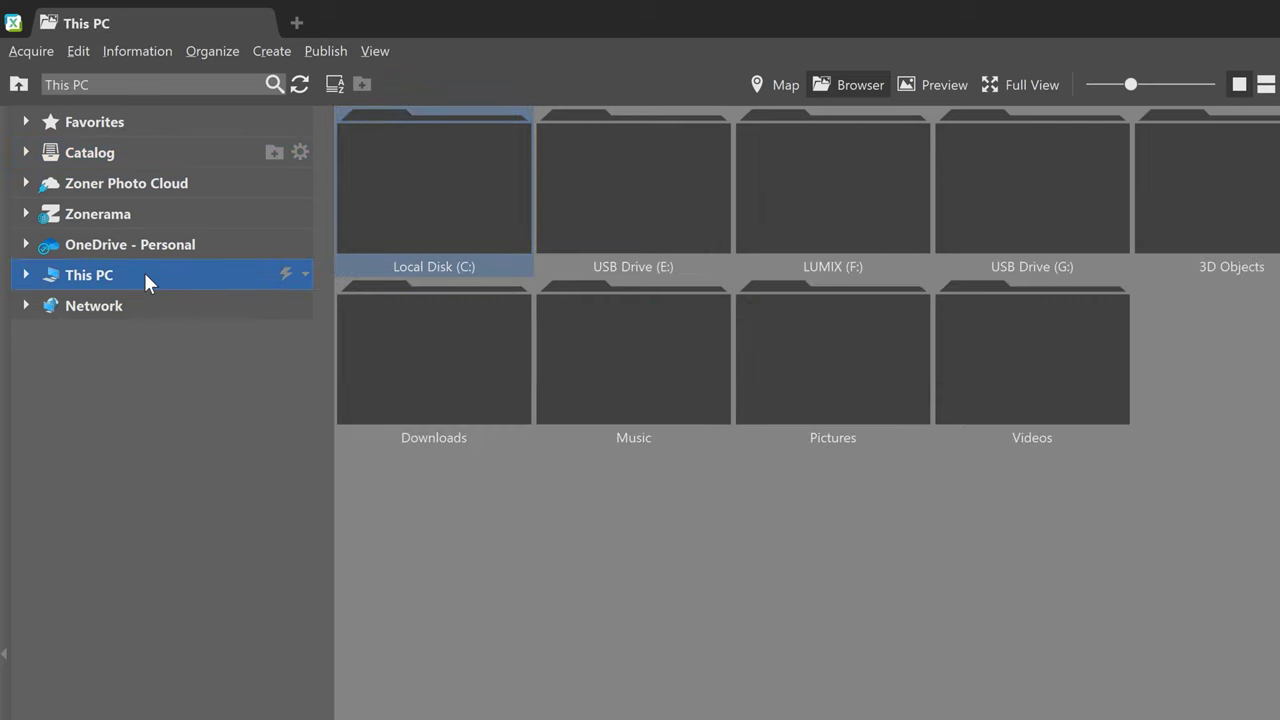
click(25, 275)
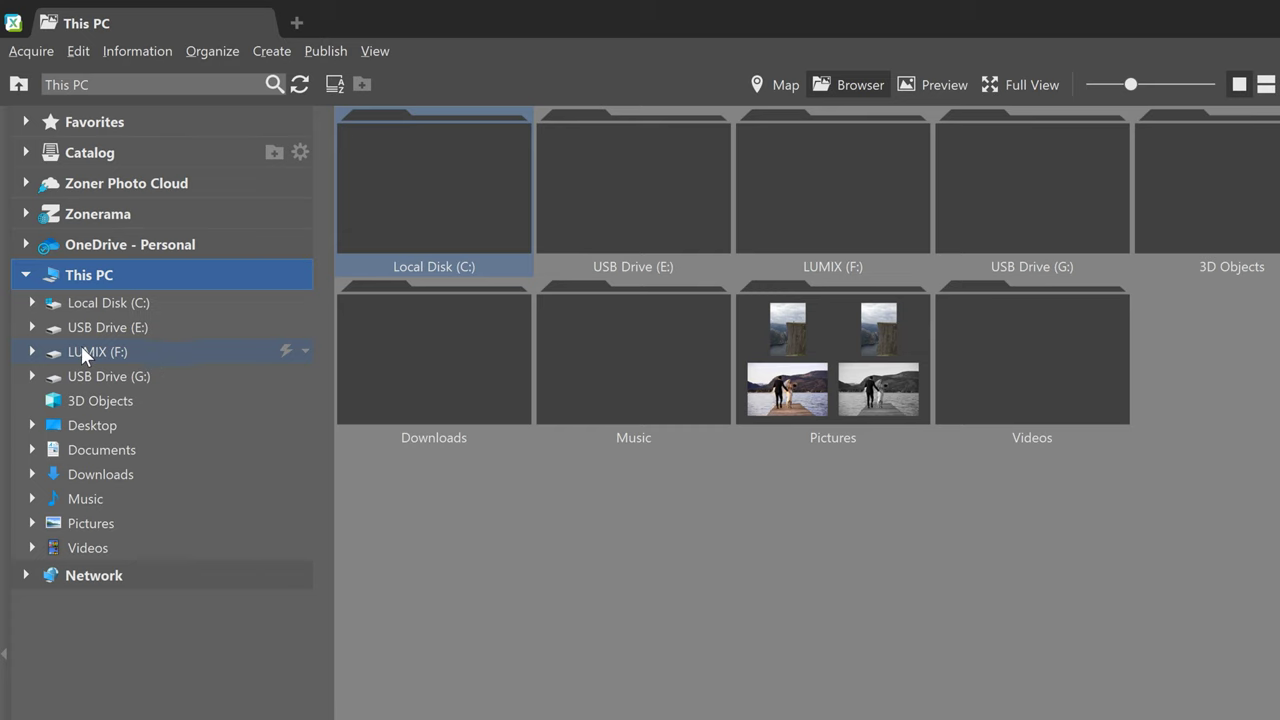
click(154, 351)
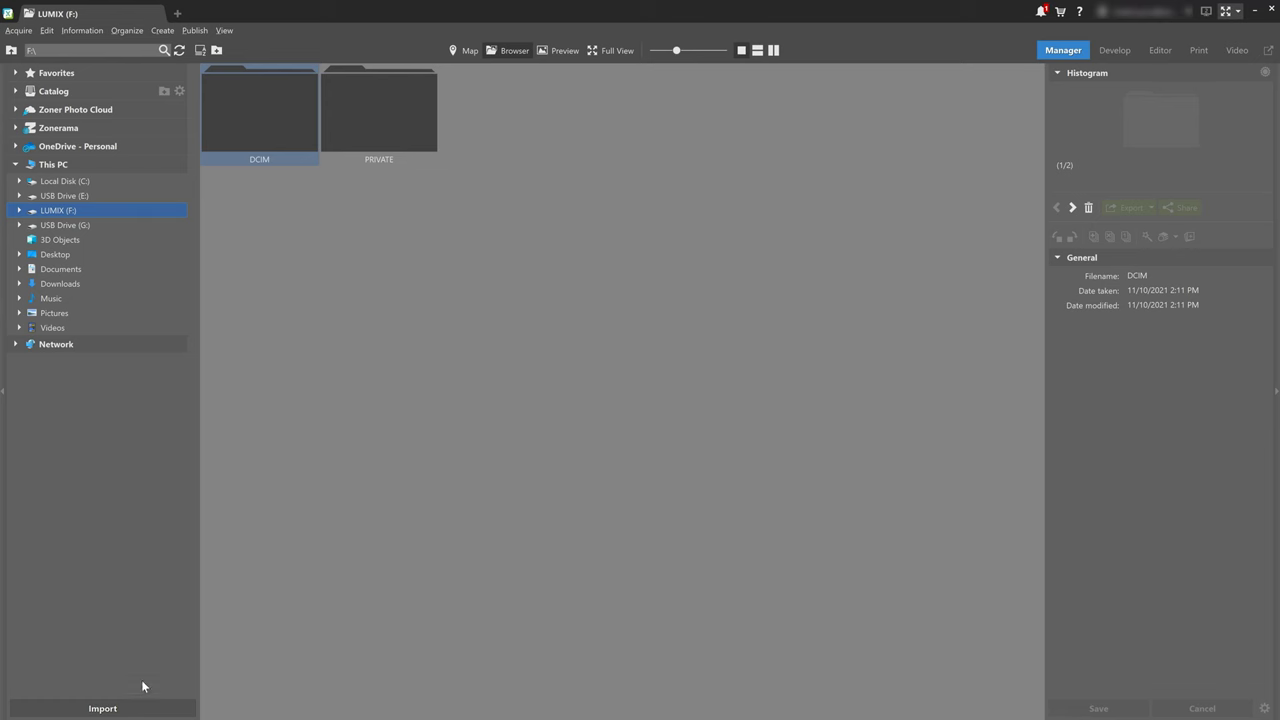
Step: Open the Trips folder inside Pictures through the Catalog's Folder View
click(176, 146)
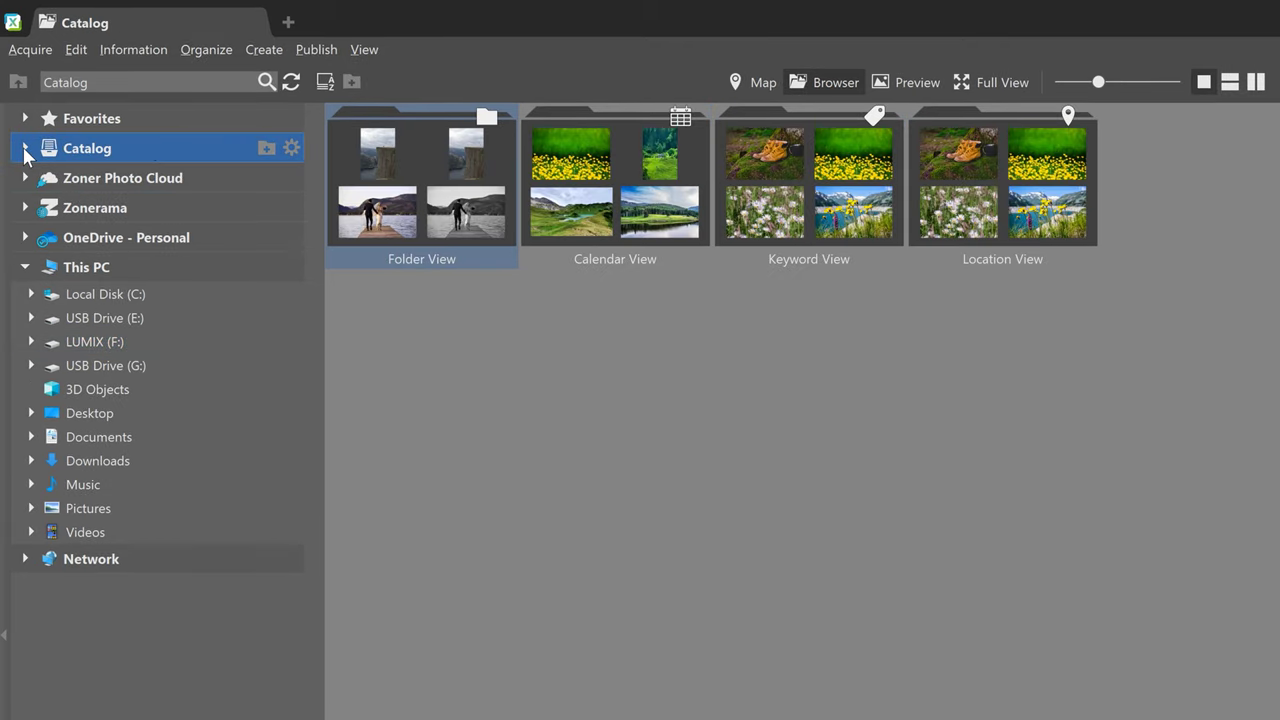
click(25, 148)
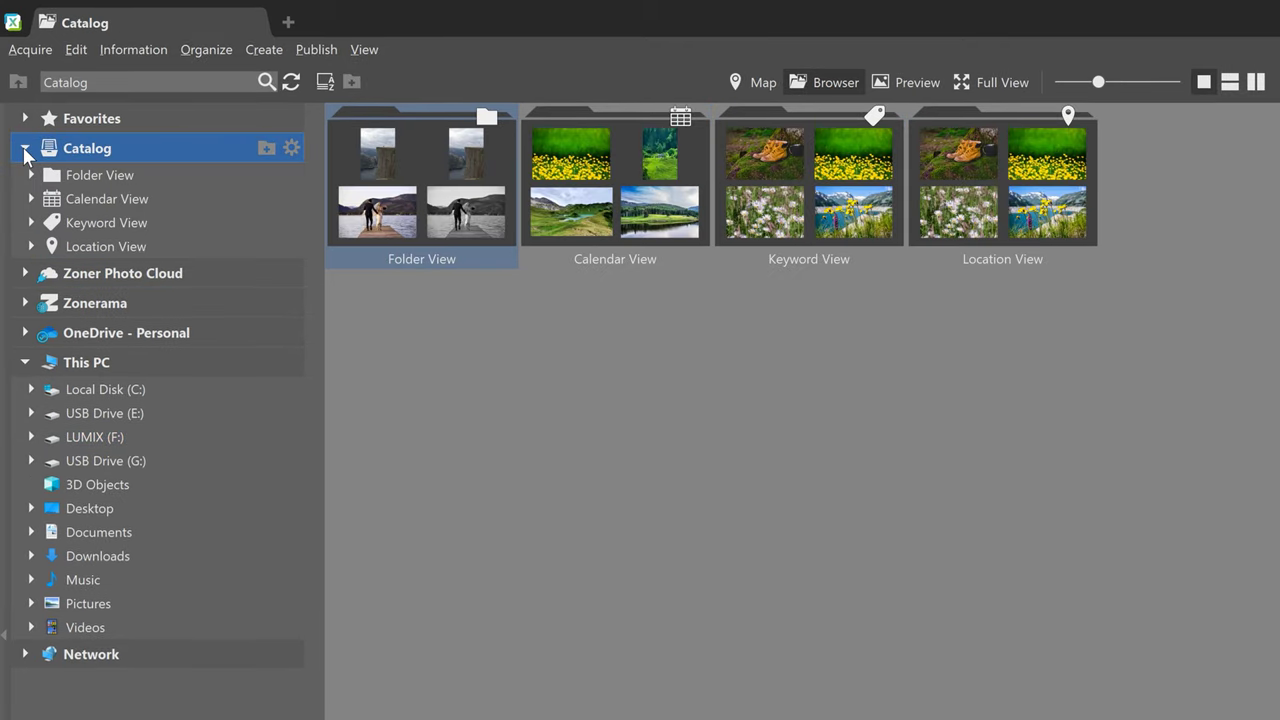
click(31, 175)
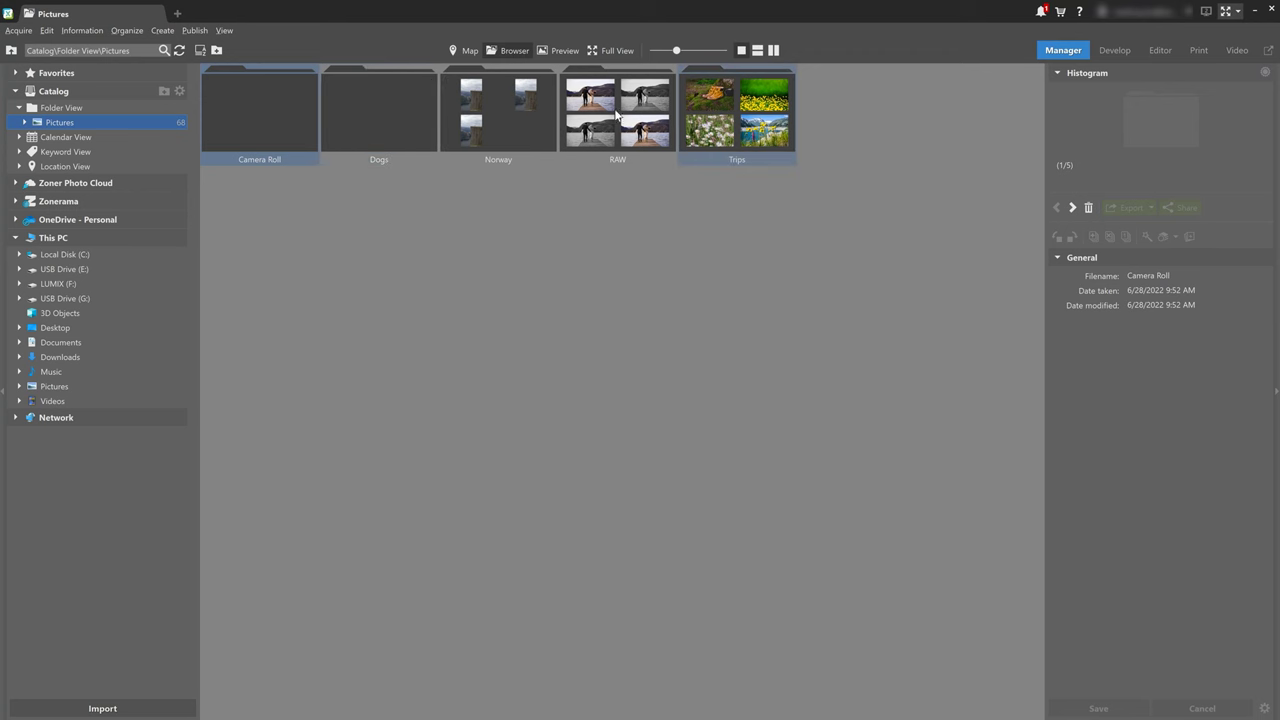
click(266, 103)
double_click(770, 120)
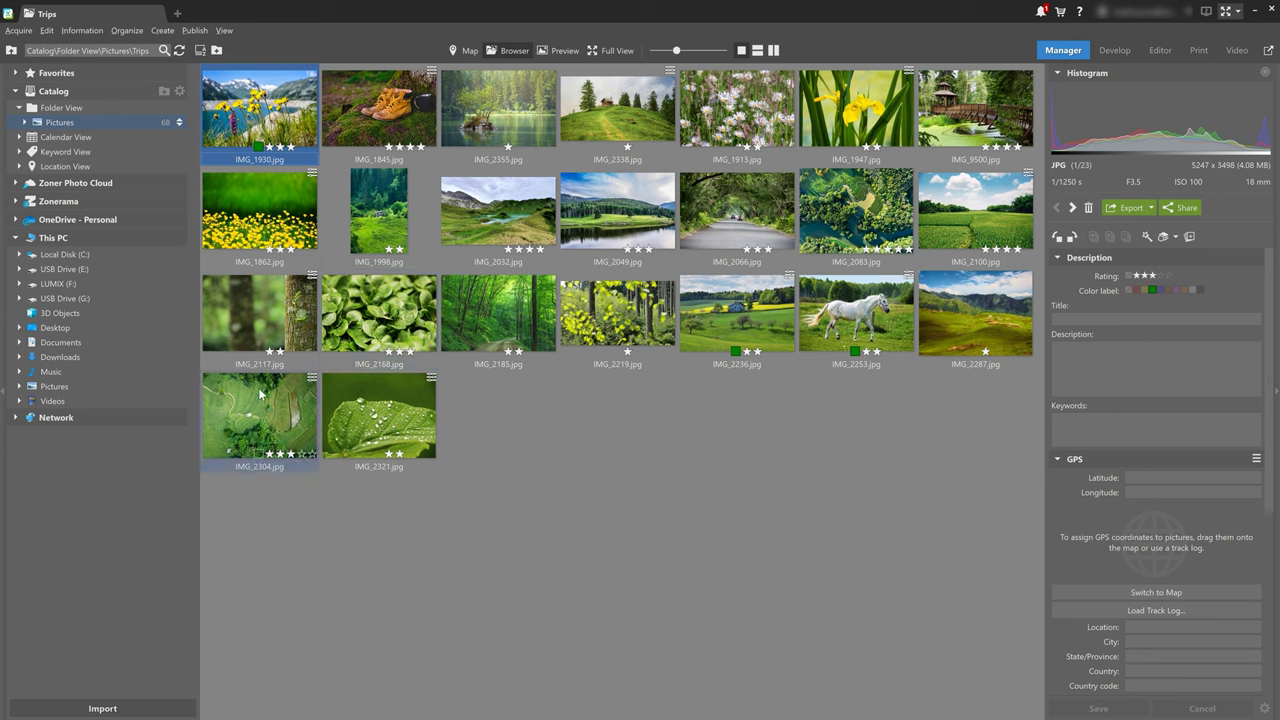
Step: Check the Trips folder in the Map view and return to the thumbnail browser
click(463, 51)
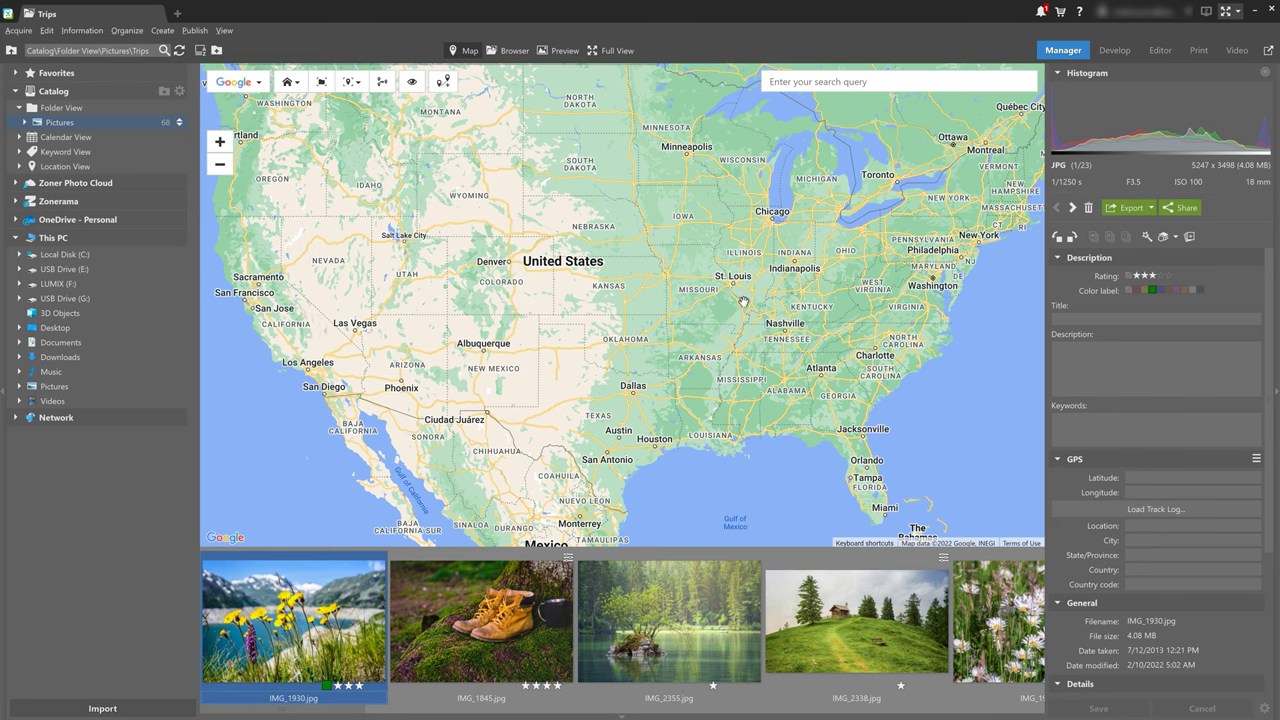
click(512, 51)
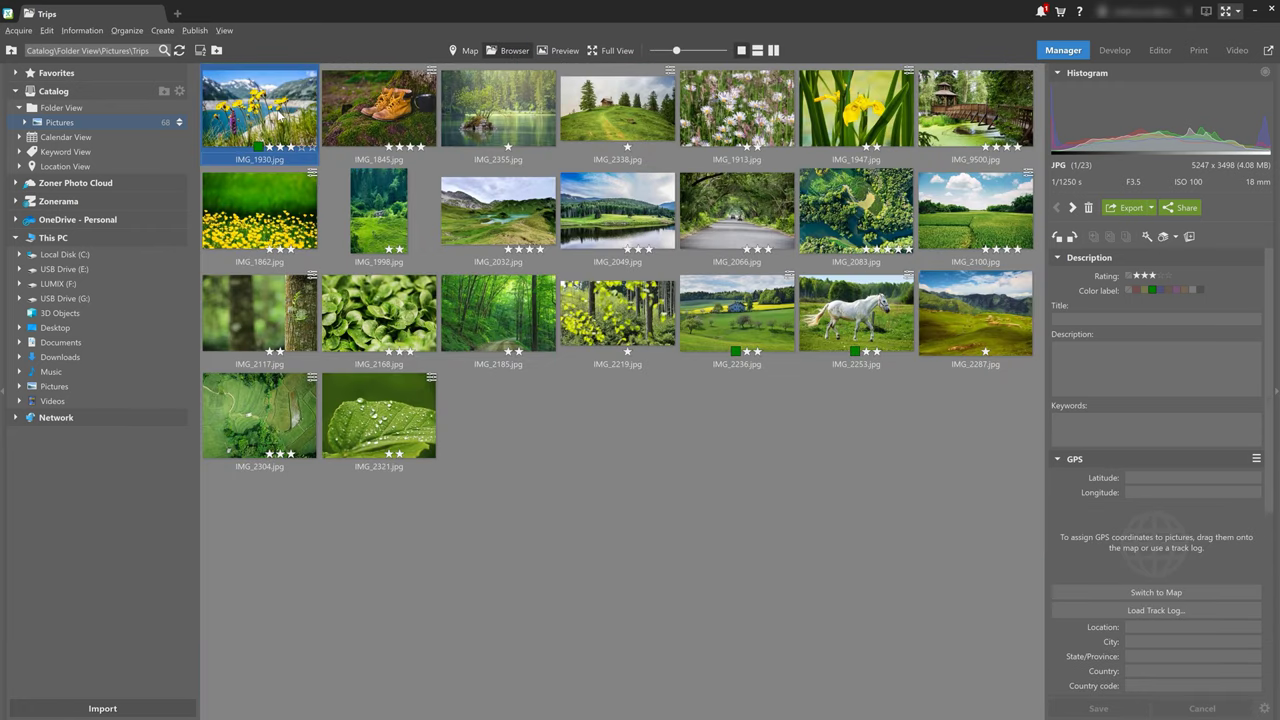
Step: Preview IMG_1930.jpg at large size, then look through the filmstrip photos IMG_2355.jpg, IMG_1913.jpg and IMG_1947.jpg
double_click(277, 109)
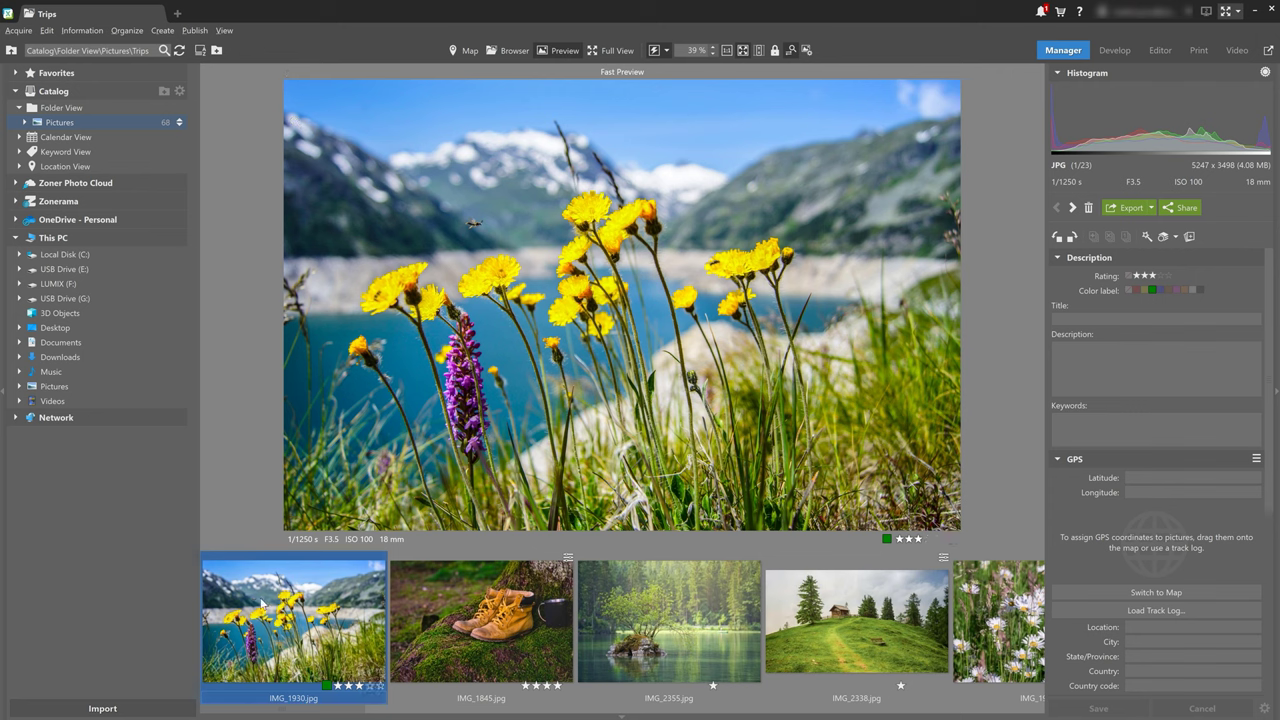
scroll(350, 640, down, 2)
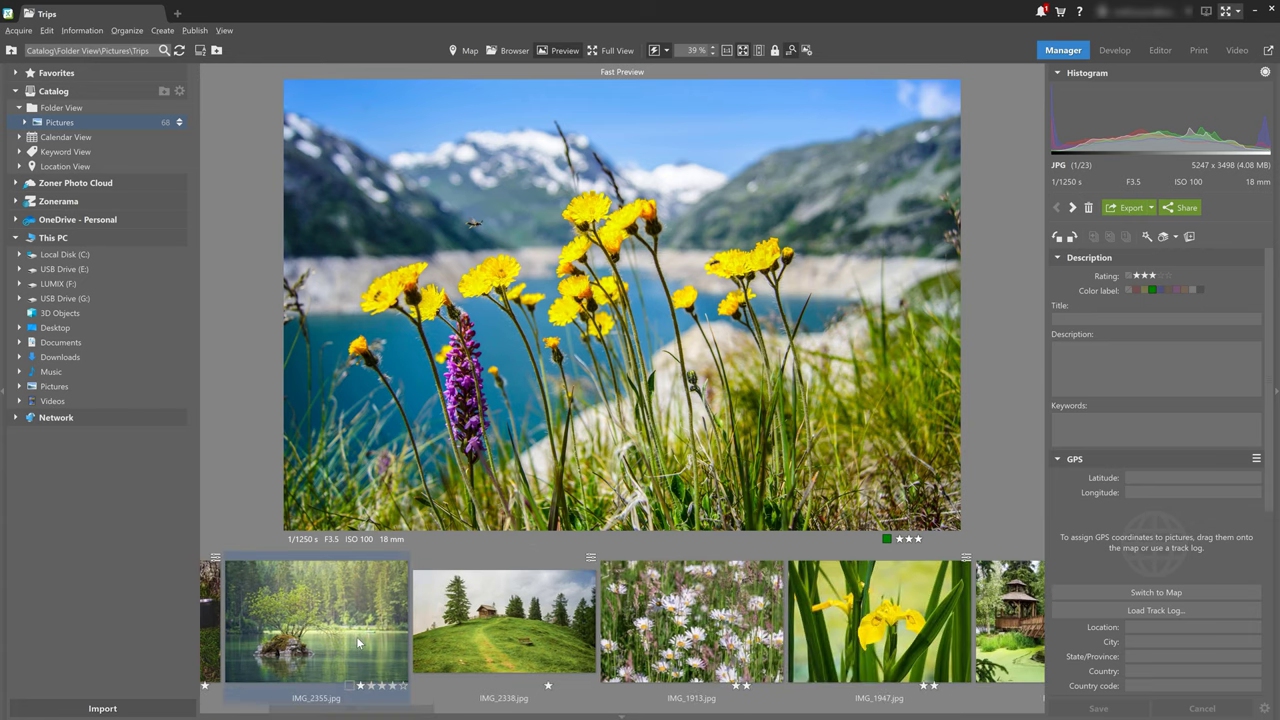
click(355, 640)
click(682, 635)
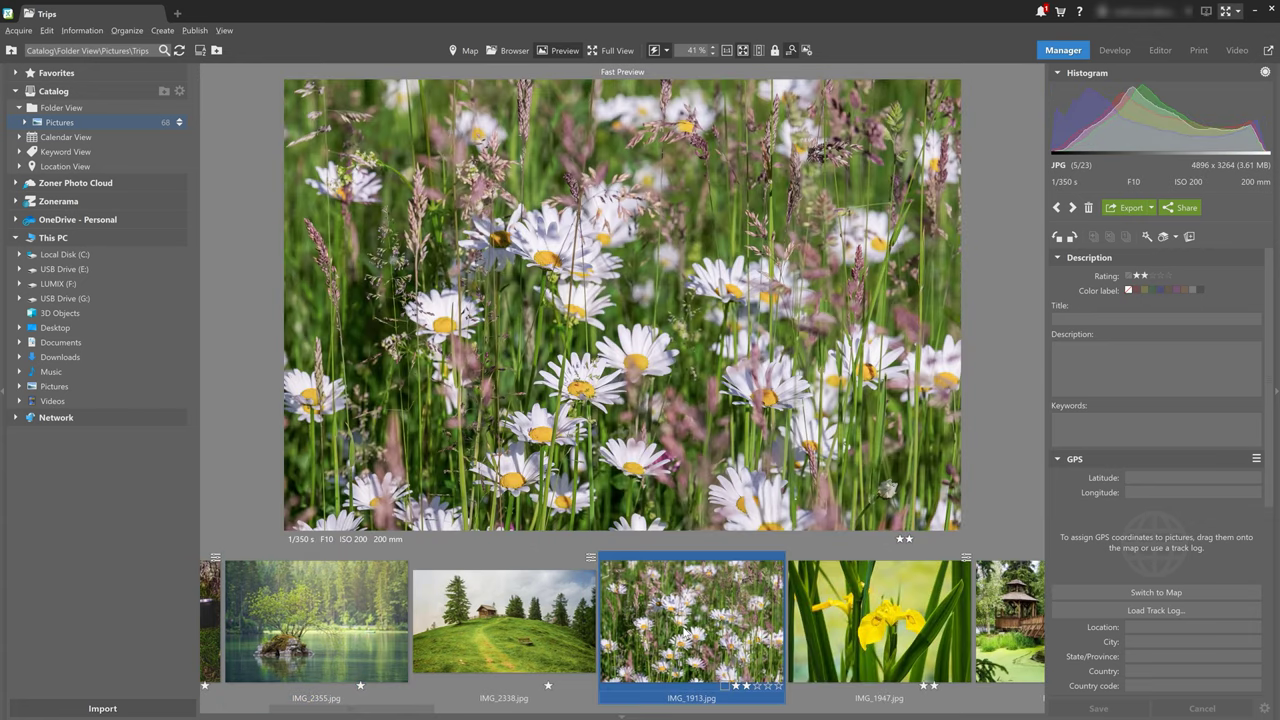
click(872, 629)
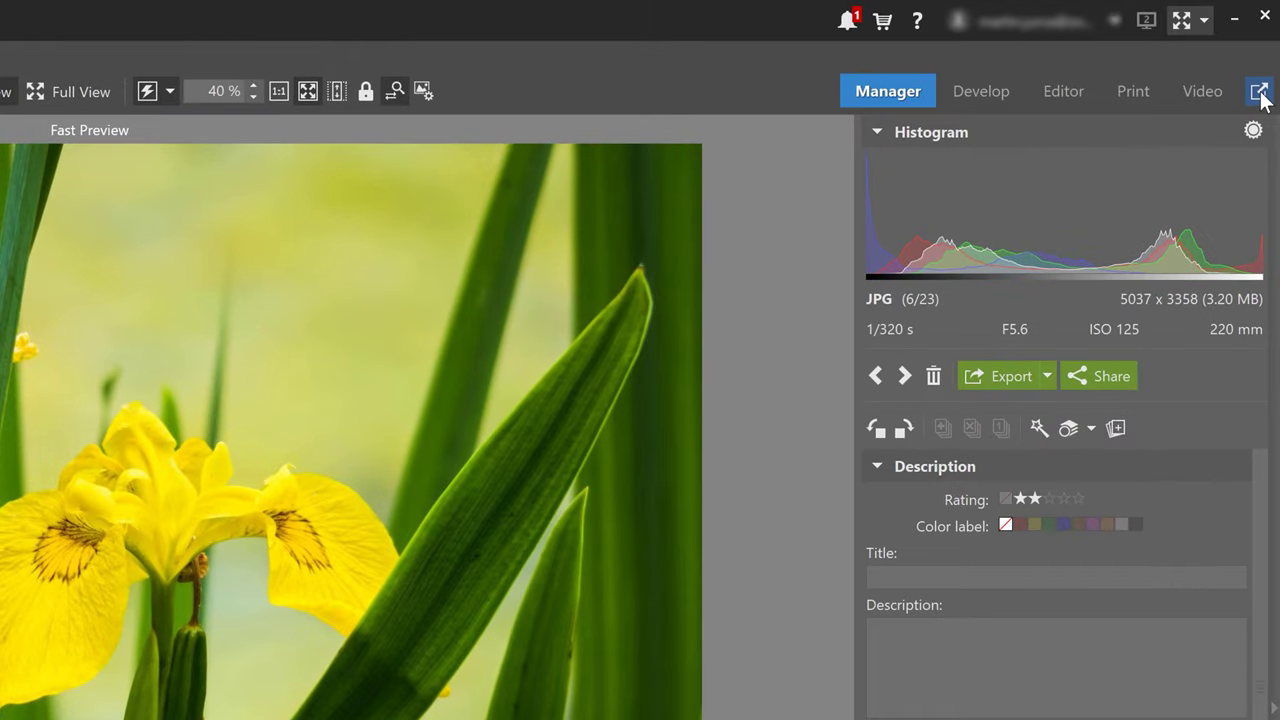
Step: Show IMG_1947.jpg in the standalone full-screen viewer and open its Slideshow Settings
click(1260, 93)
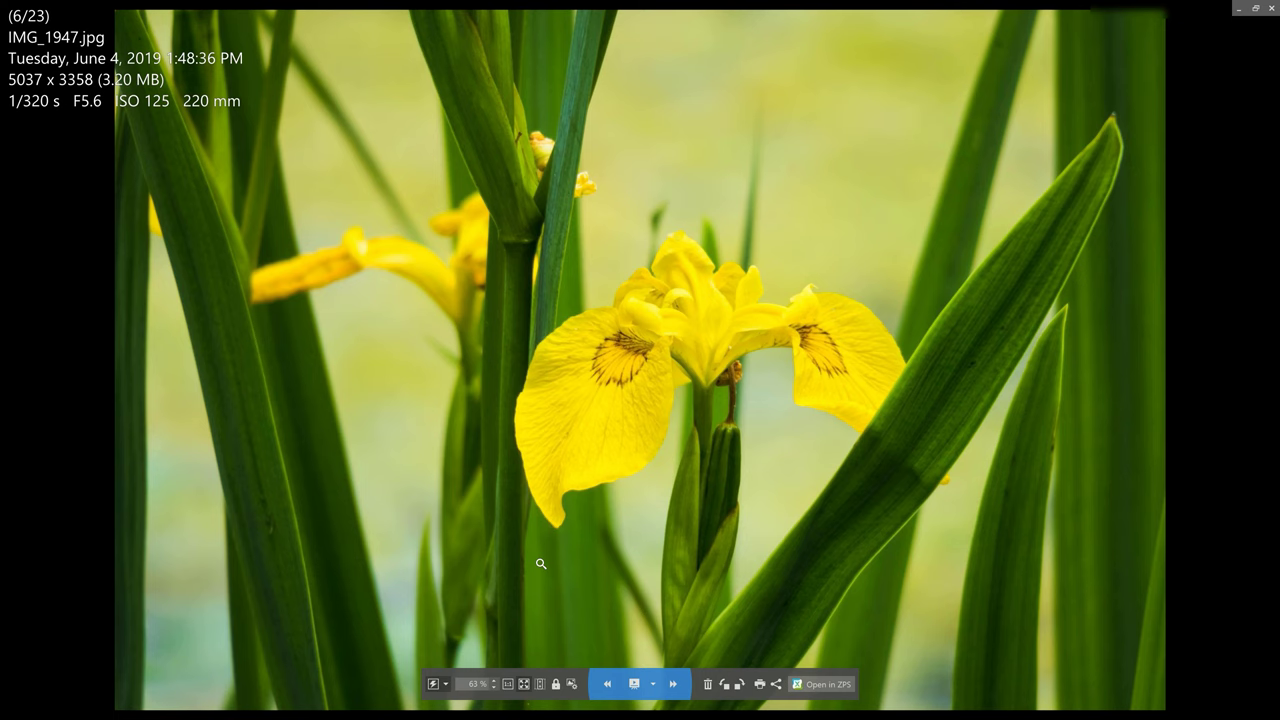
key(Escape)
key(F11)
key(Escape)
key(F11)
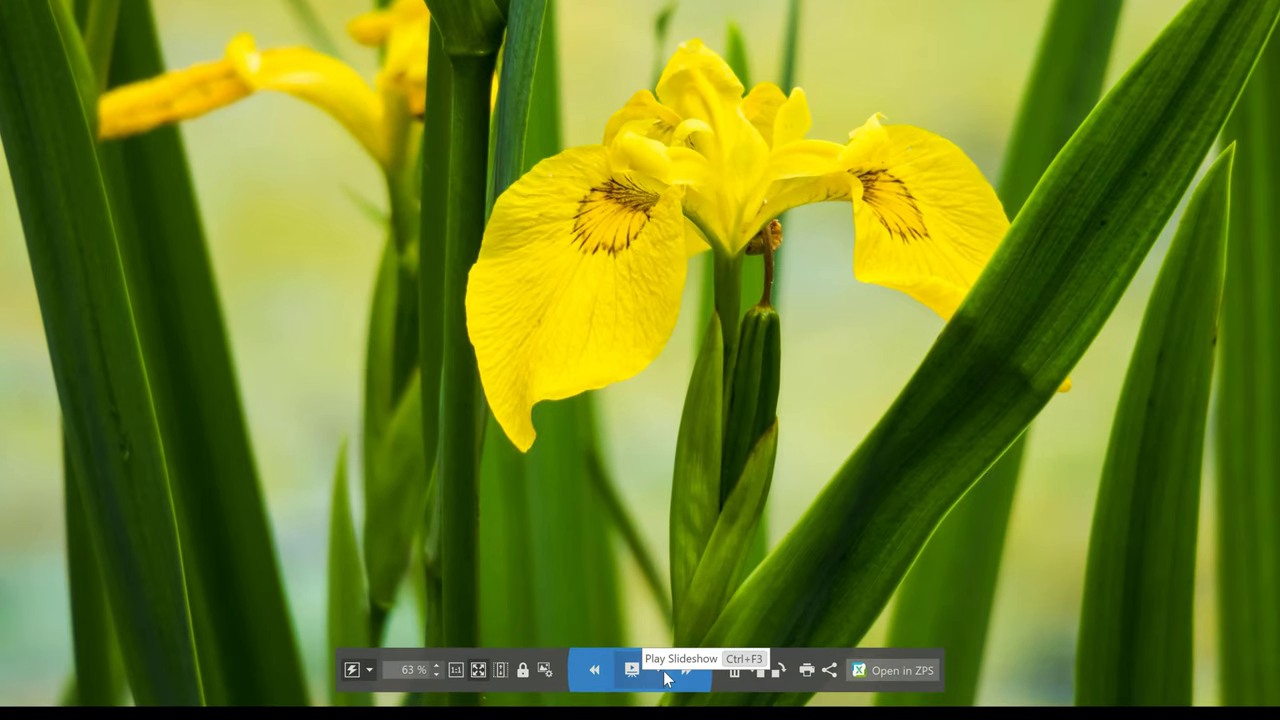
click(671, 637)
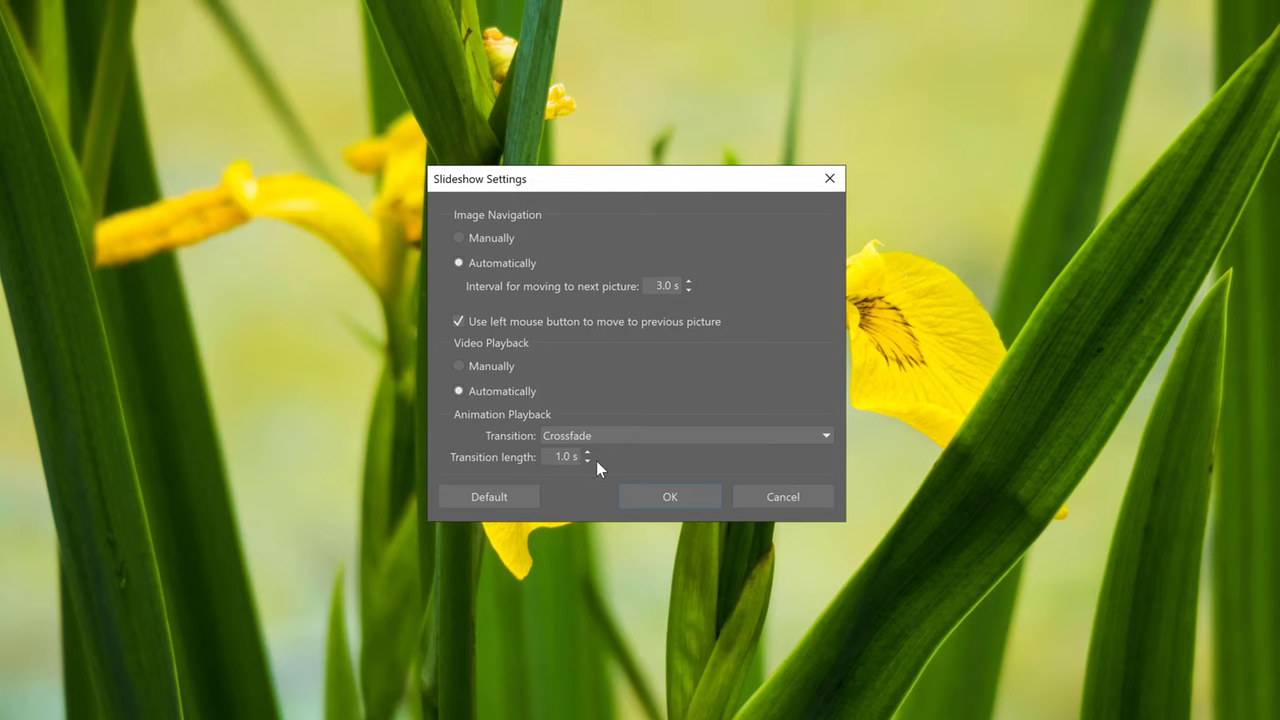
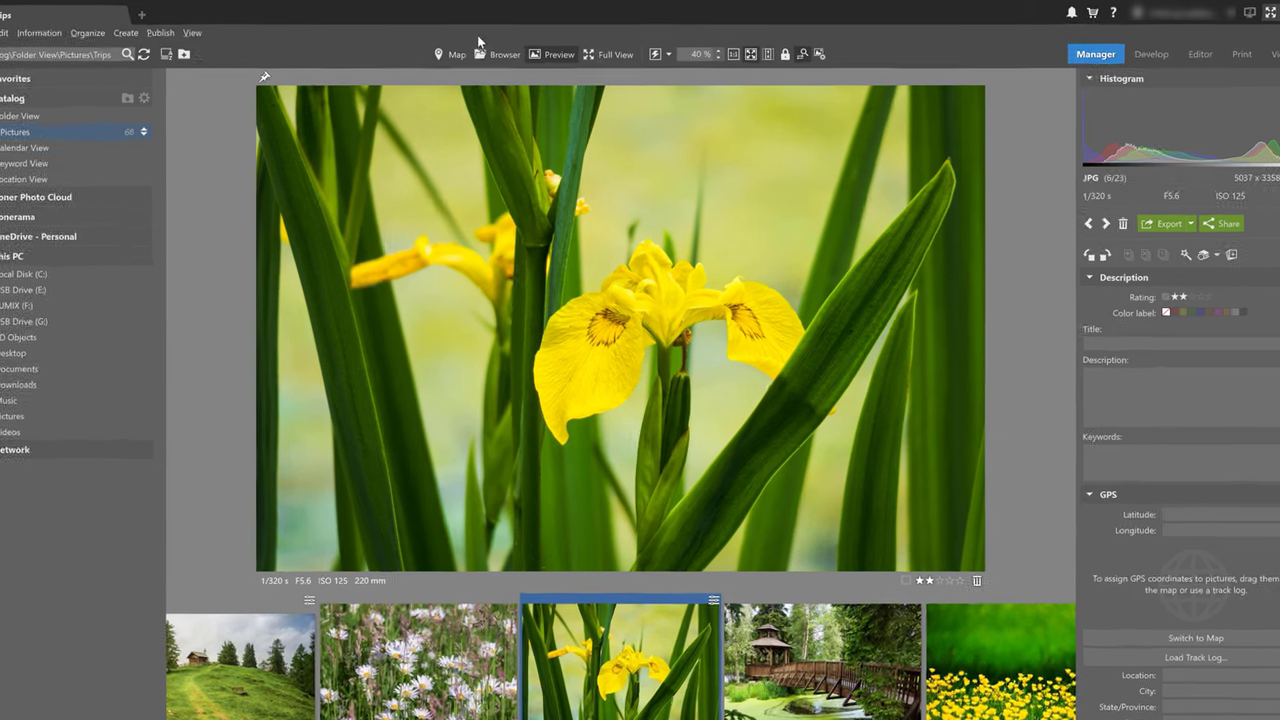
Step: Return to the thumbnail browser and compare the display layouts of the Trips folder, finishing on plain Thumbnails
click(497, 50)
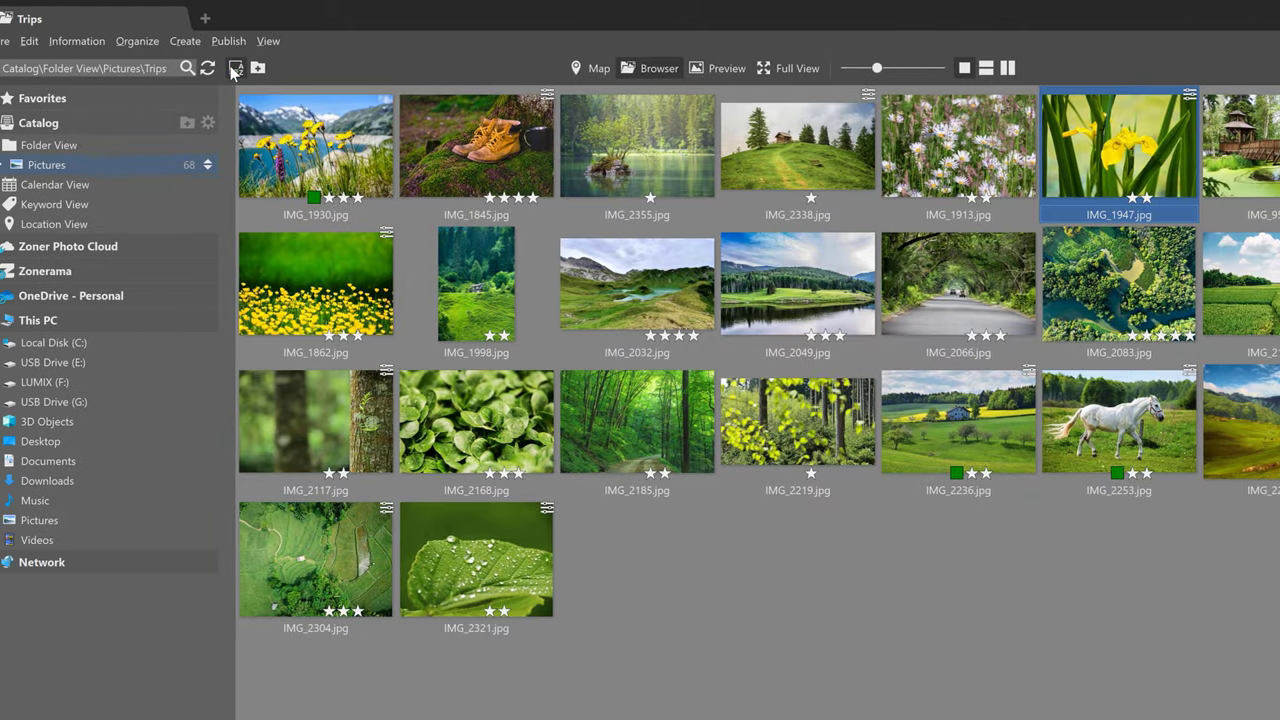
click(45, 70)
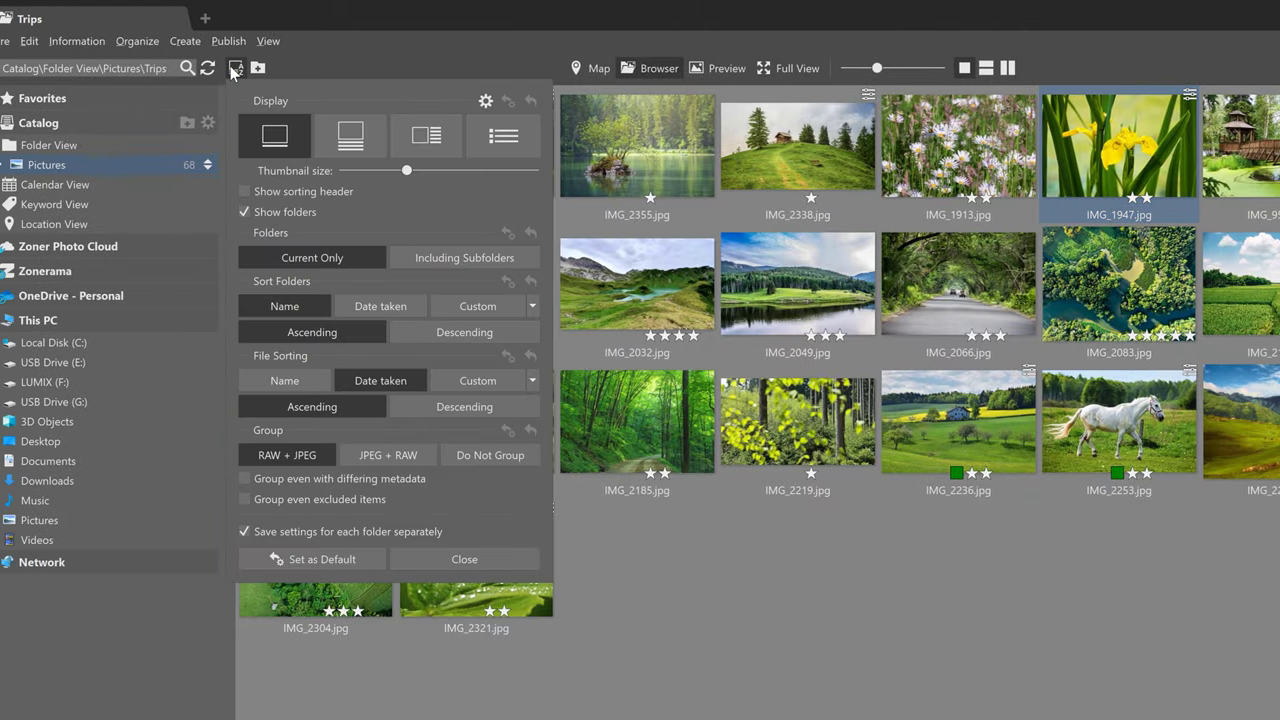
click(337, 147)
click(424, 138)
click(488, 130)
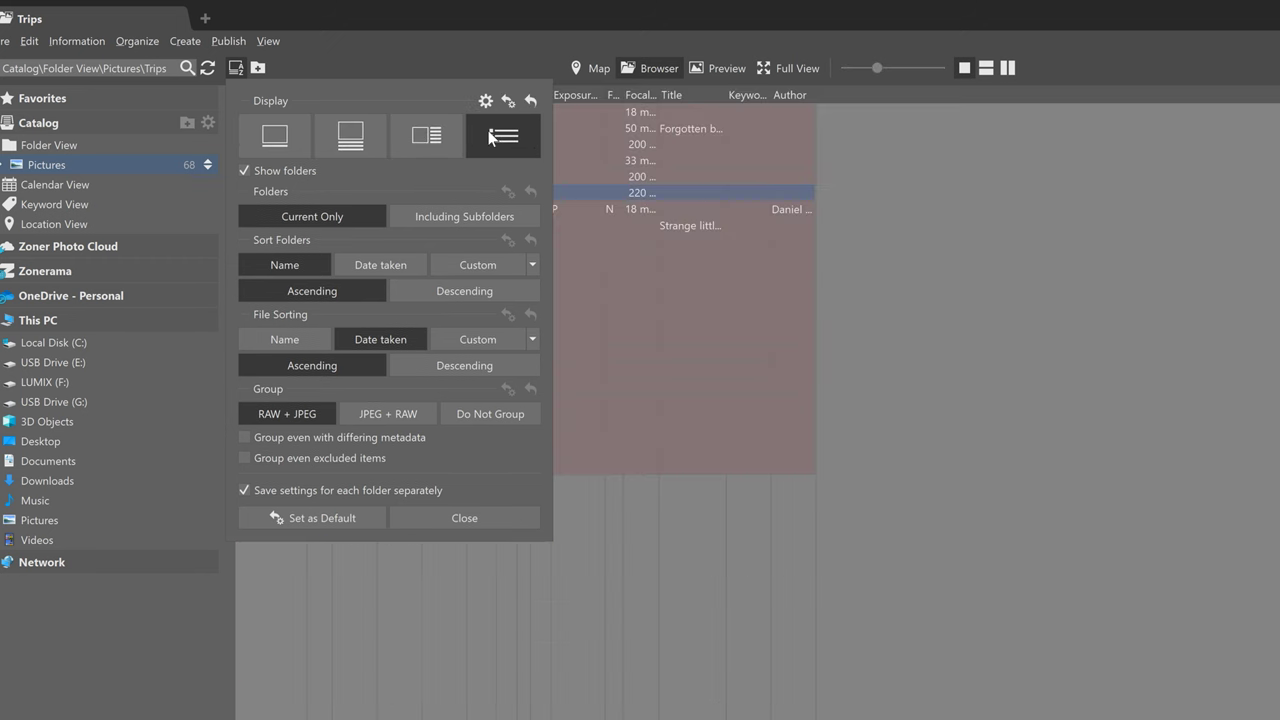
click(284, 135)
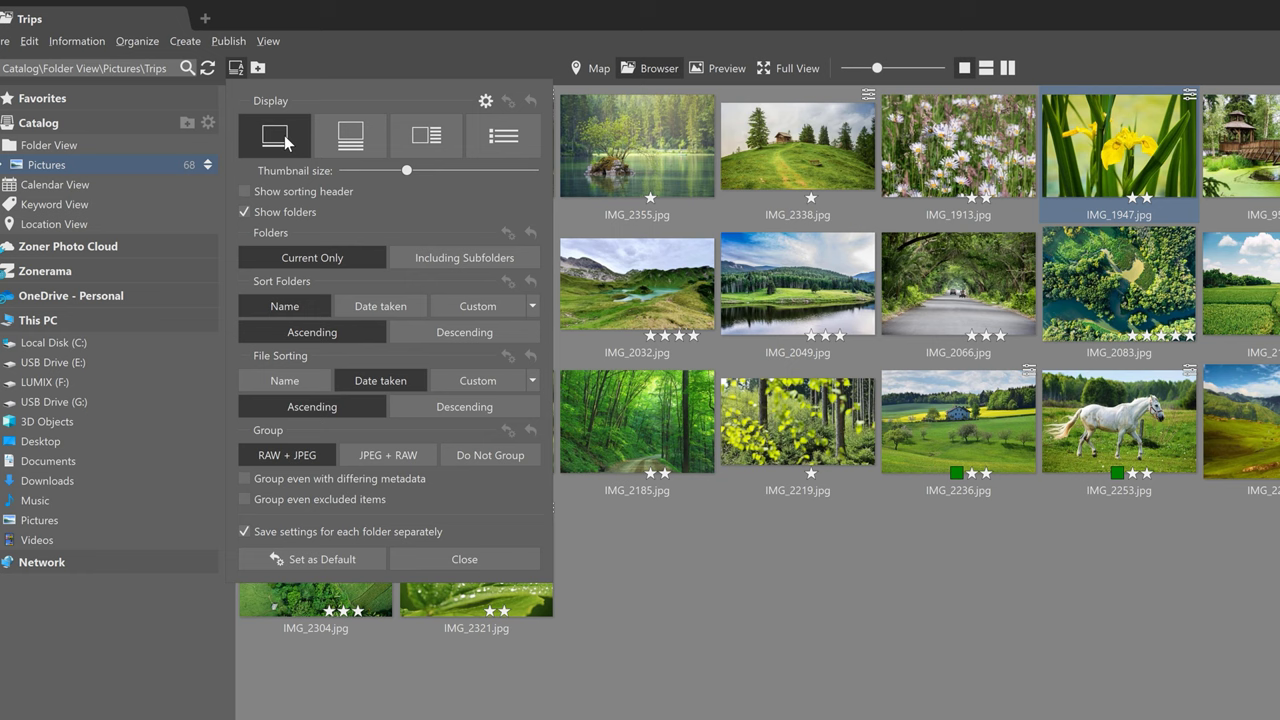
click(333, 147)
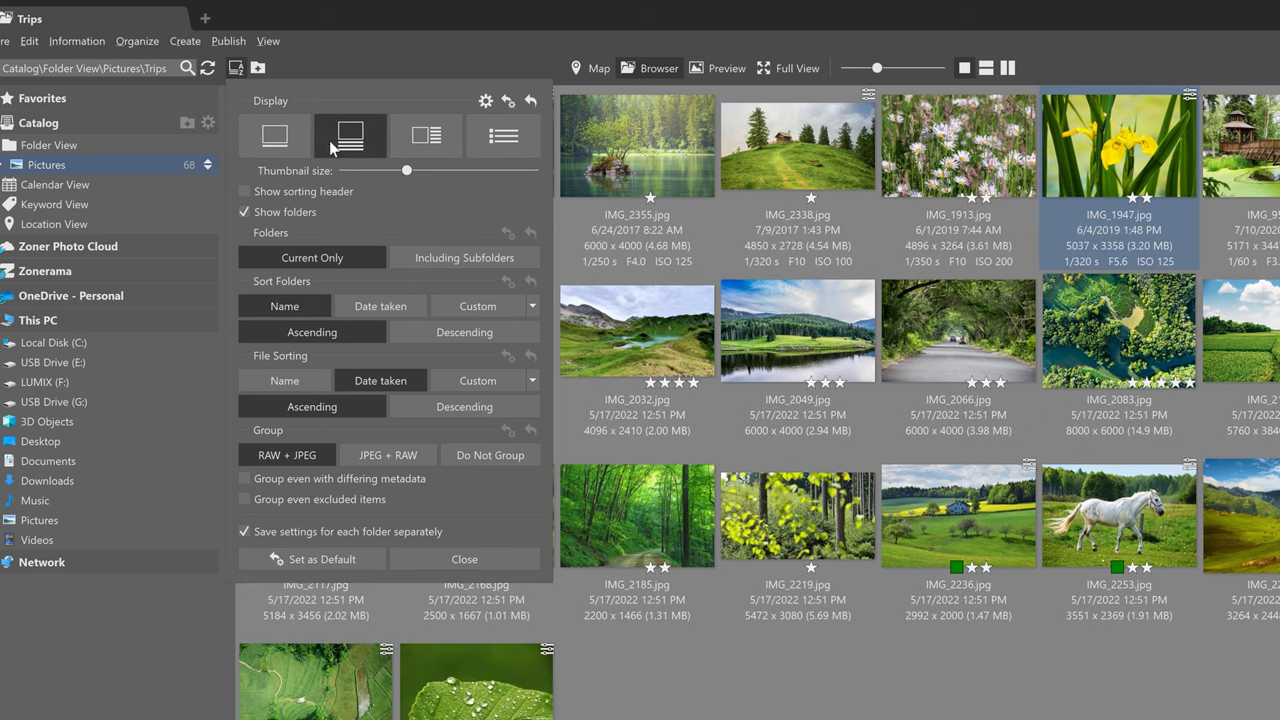
click(280, 148)
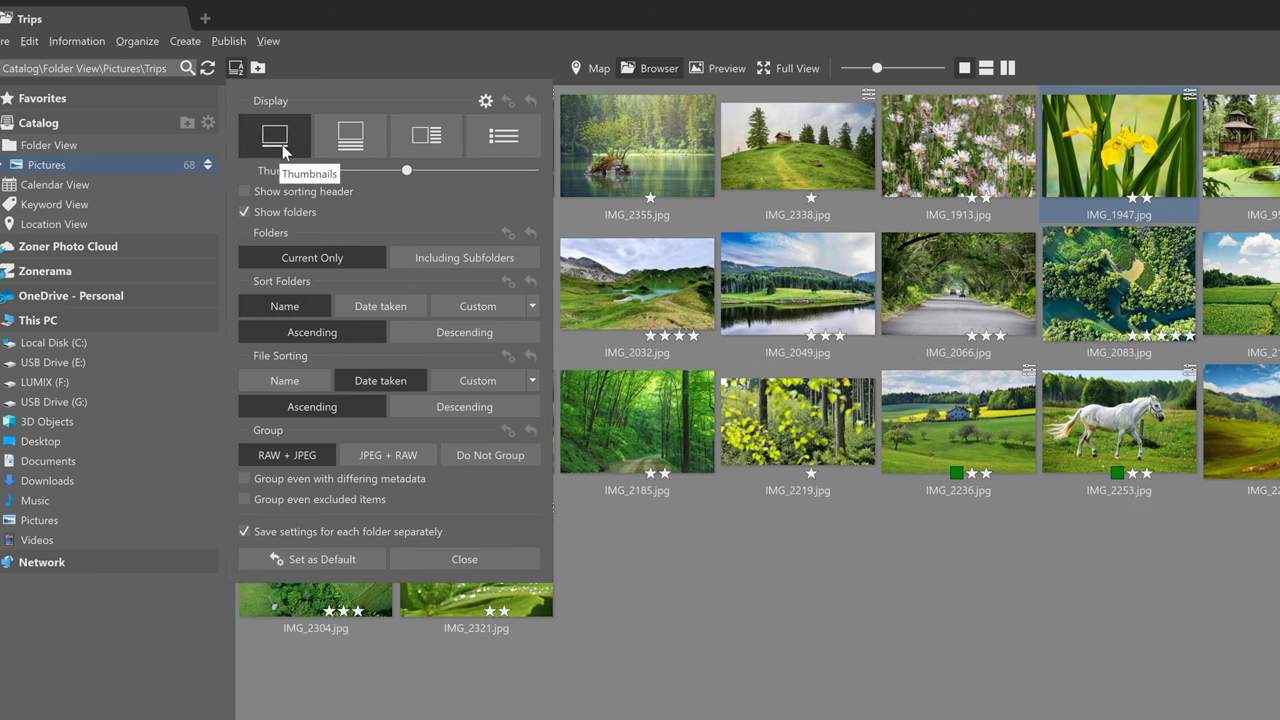
Step: Review the Thumbnails preferences, including icons, filenames and extended photo information, and accept them
click(485, 101)
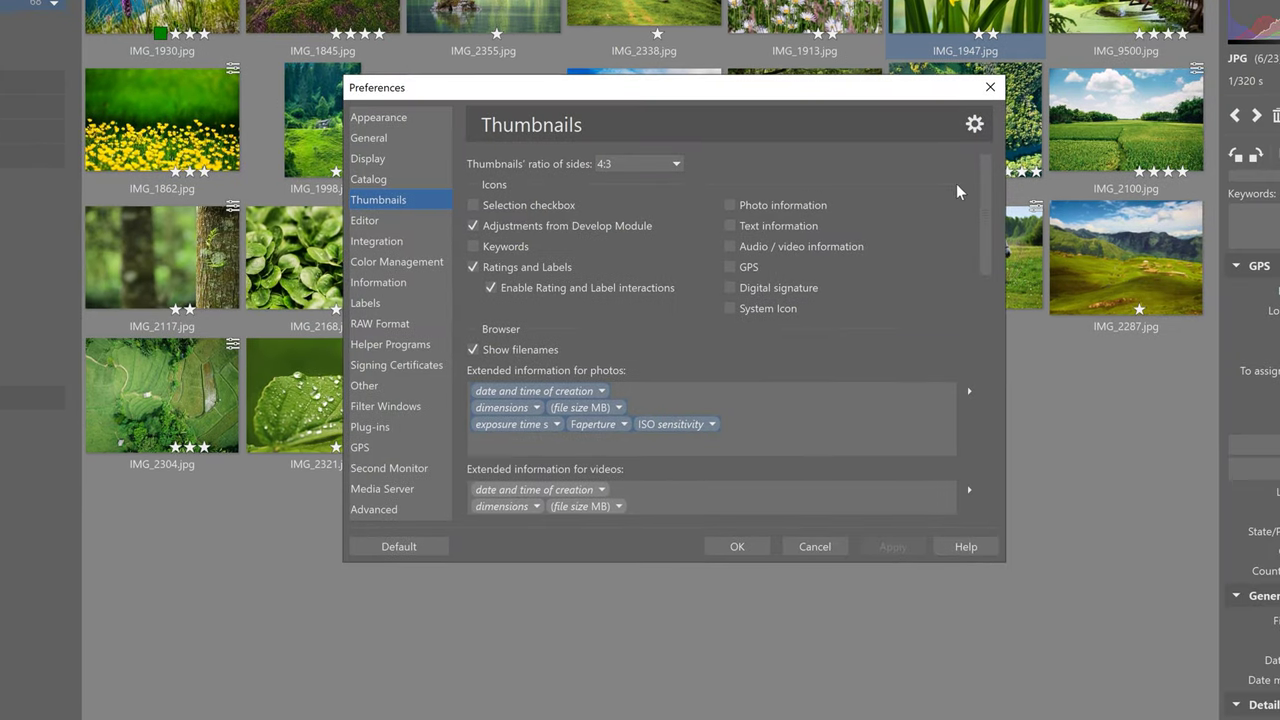
scroll(1077, 290, down, 3)
scroll(1009, 381, down, 4)
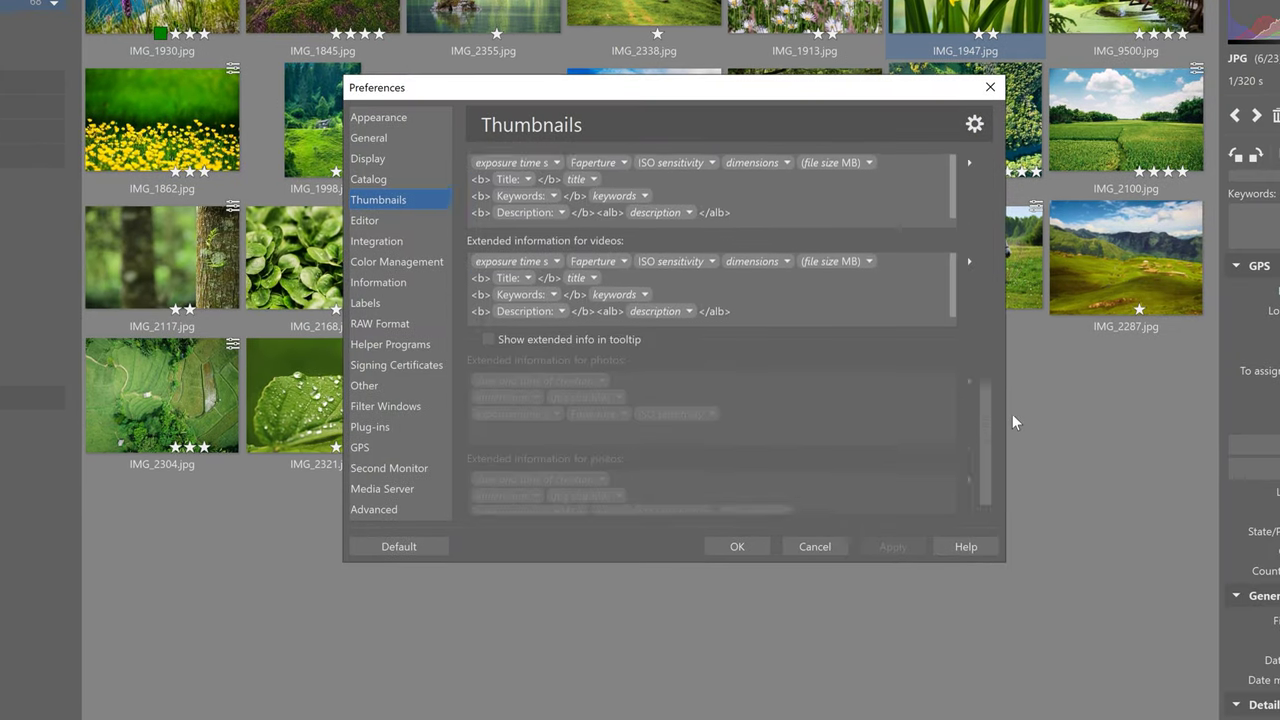
scroll(923, 238, up, 8)
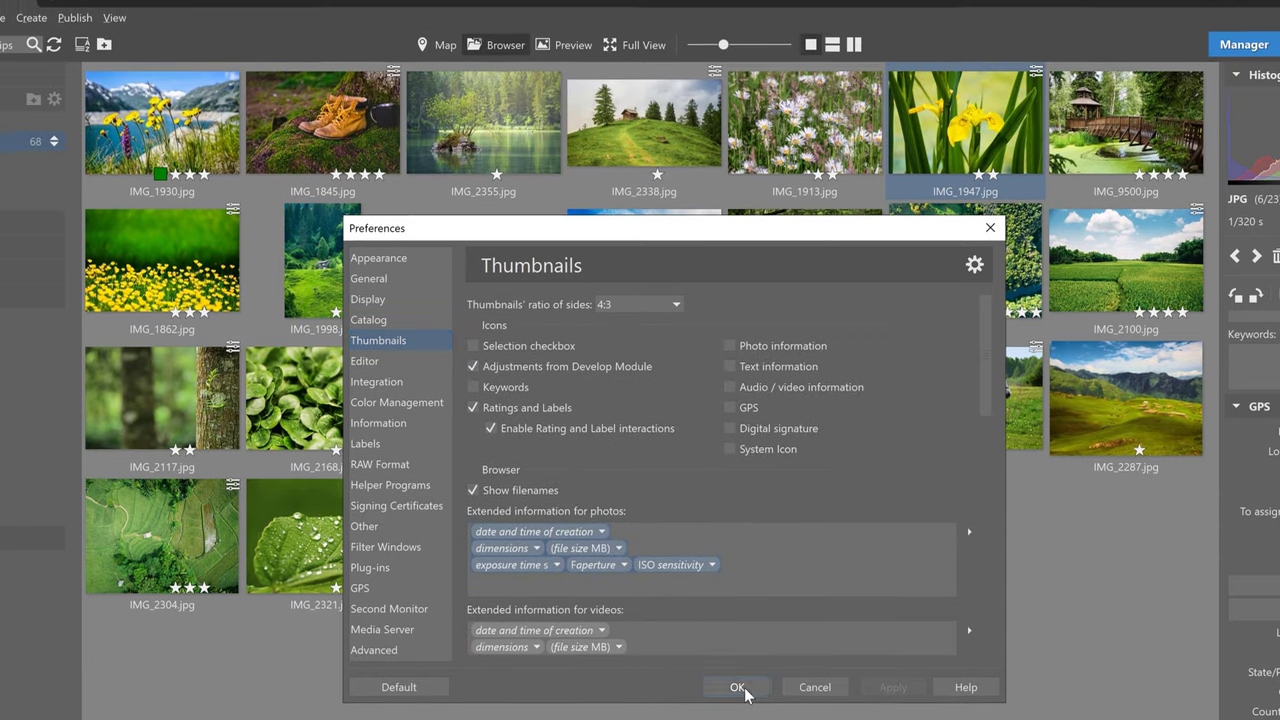
click(737, 546)
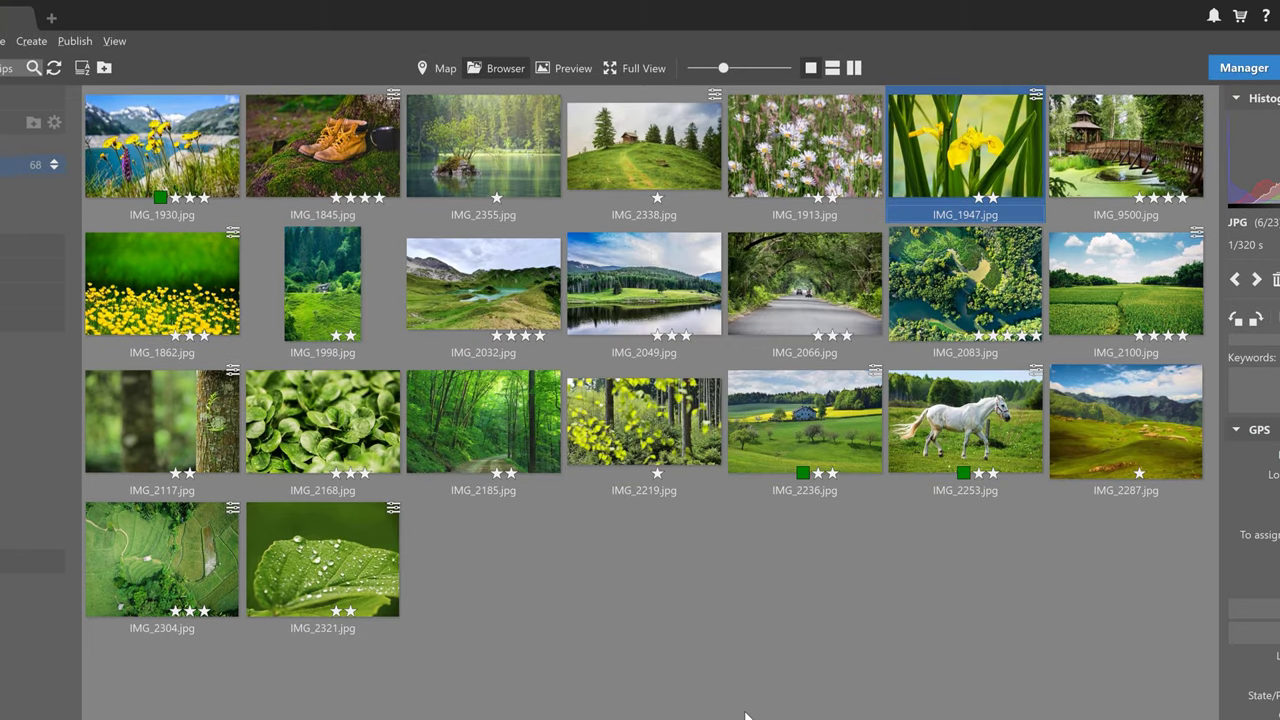
Step: Preview IMG_1947.jpg, review the Setup Preview Information options for the single-picture preview, and close them
click(553, 67)
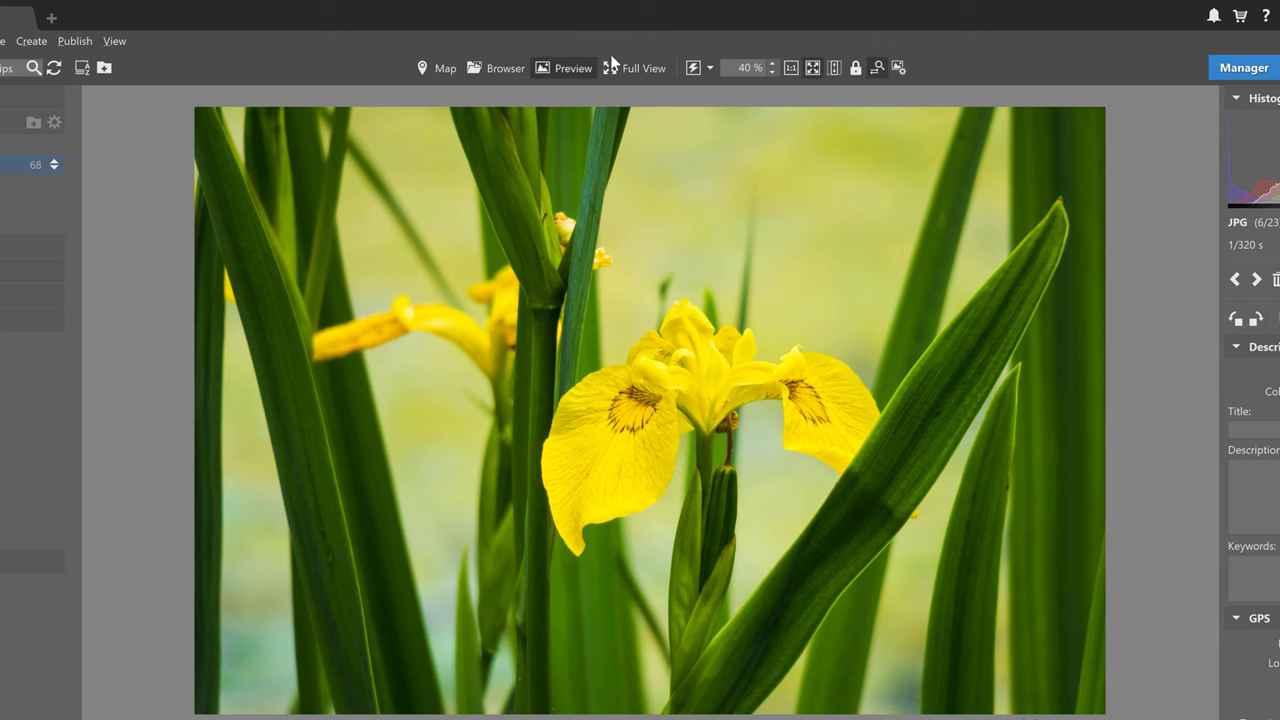
click(899, 67)
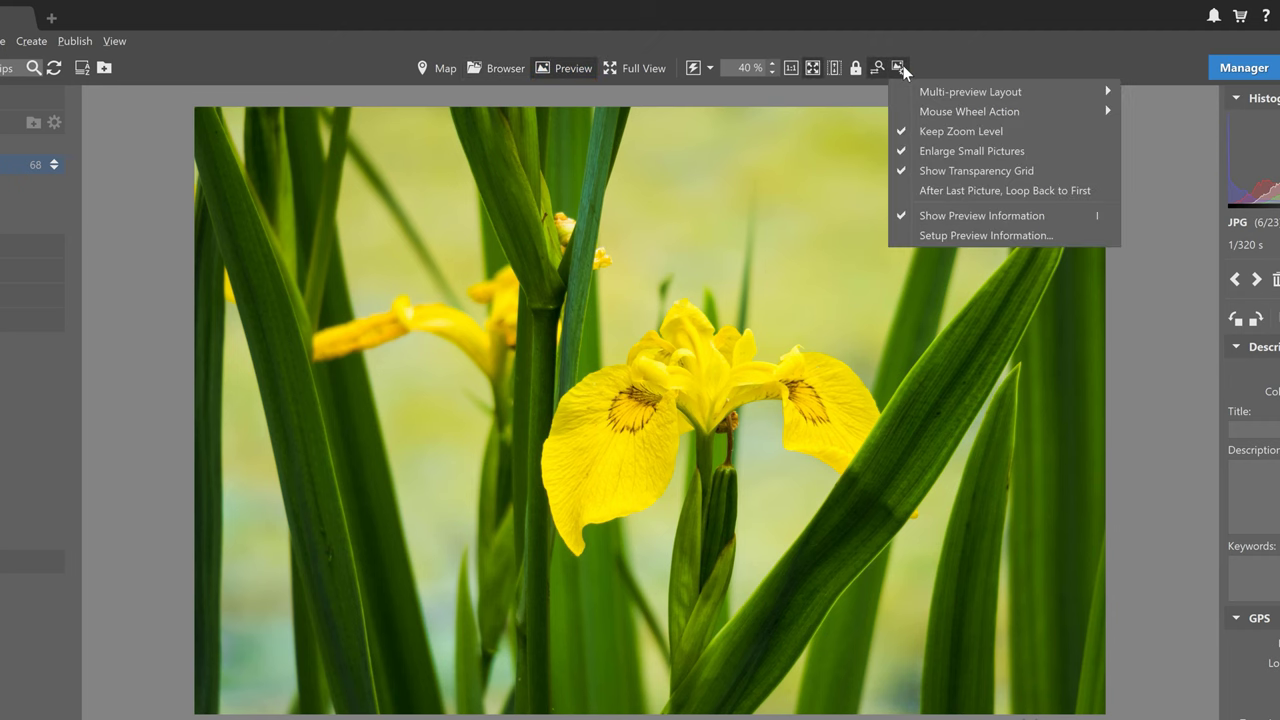
click(959, 235)
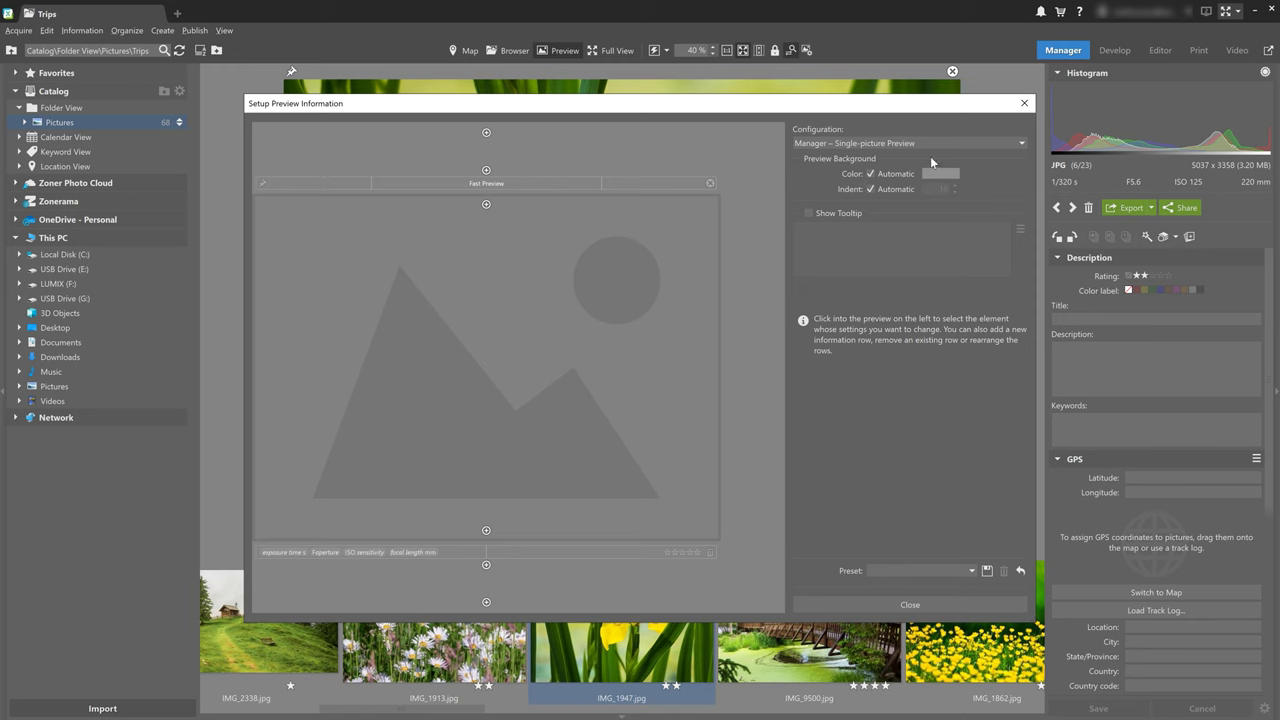
click(866, 605)
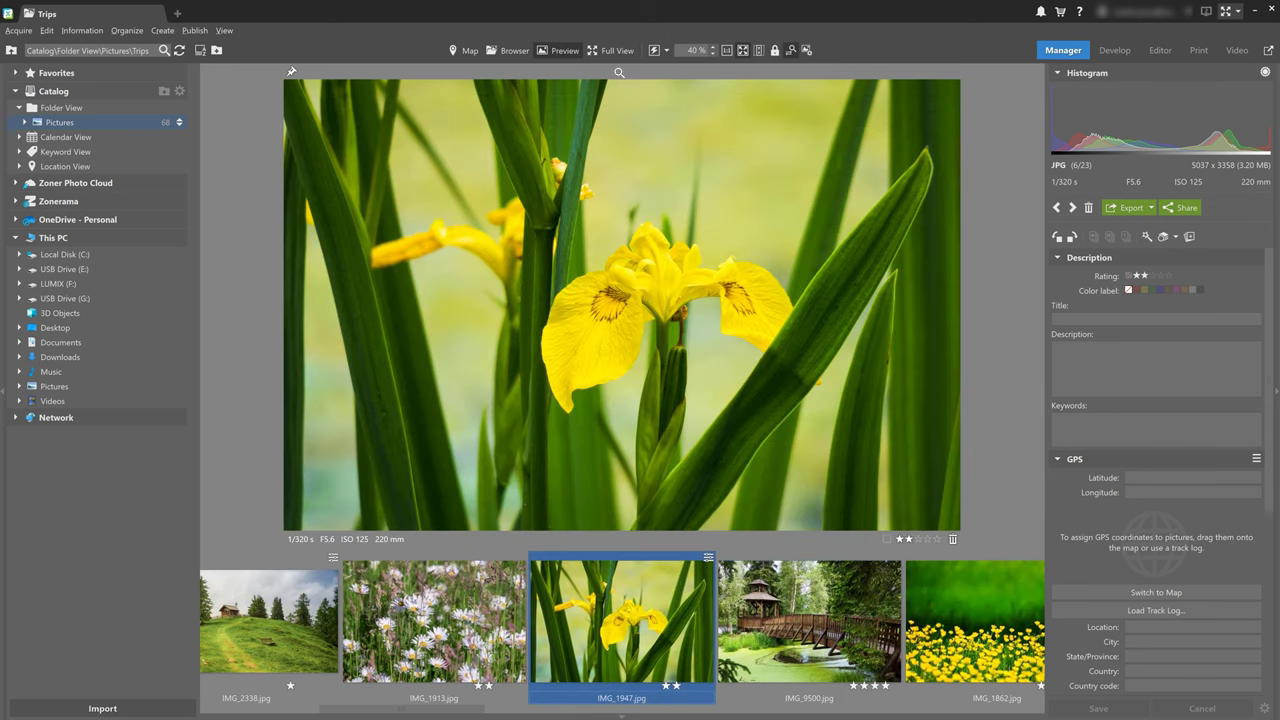
Step: View IMG_1947.jpg in Full View and return to the Manager preview
click(613, 52)
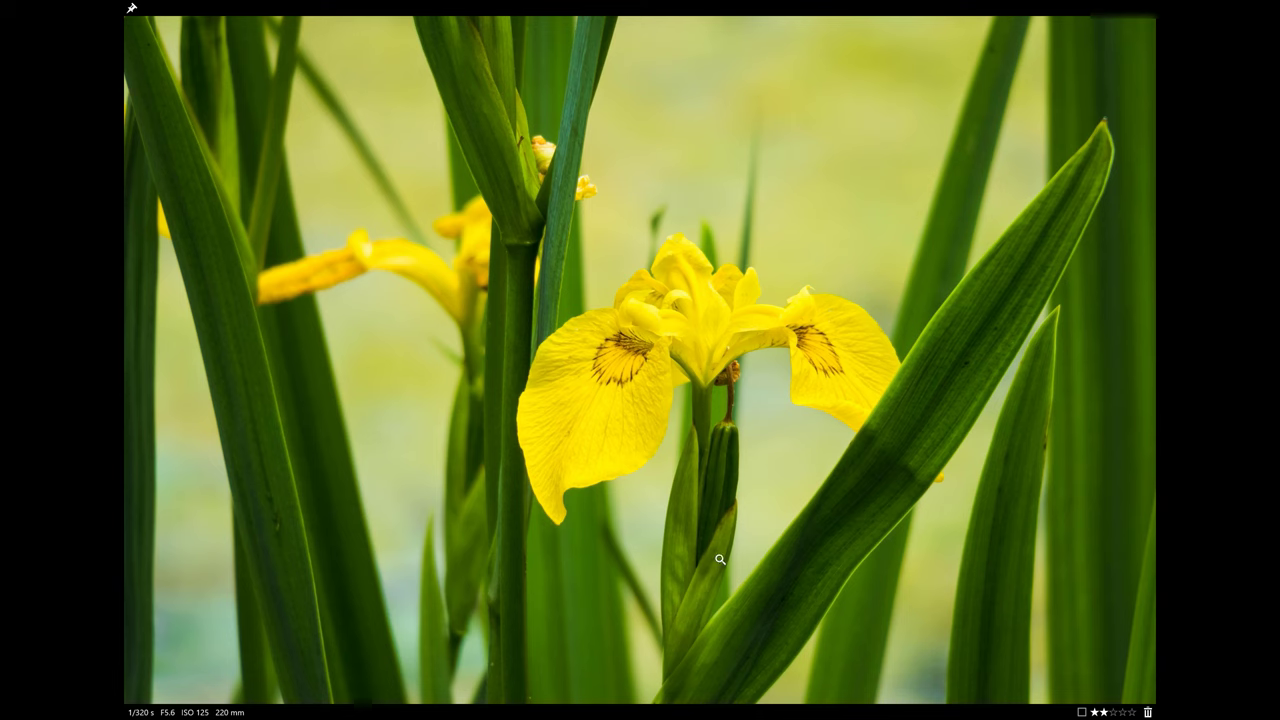
key(Escape)
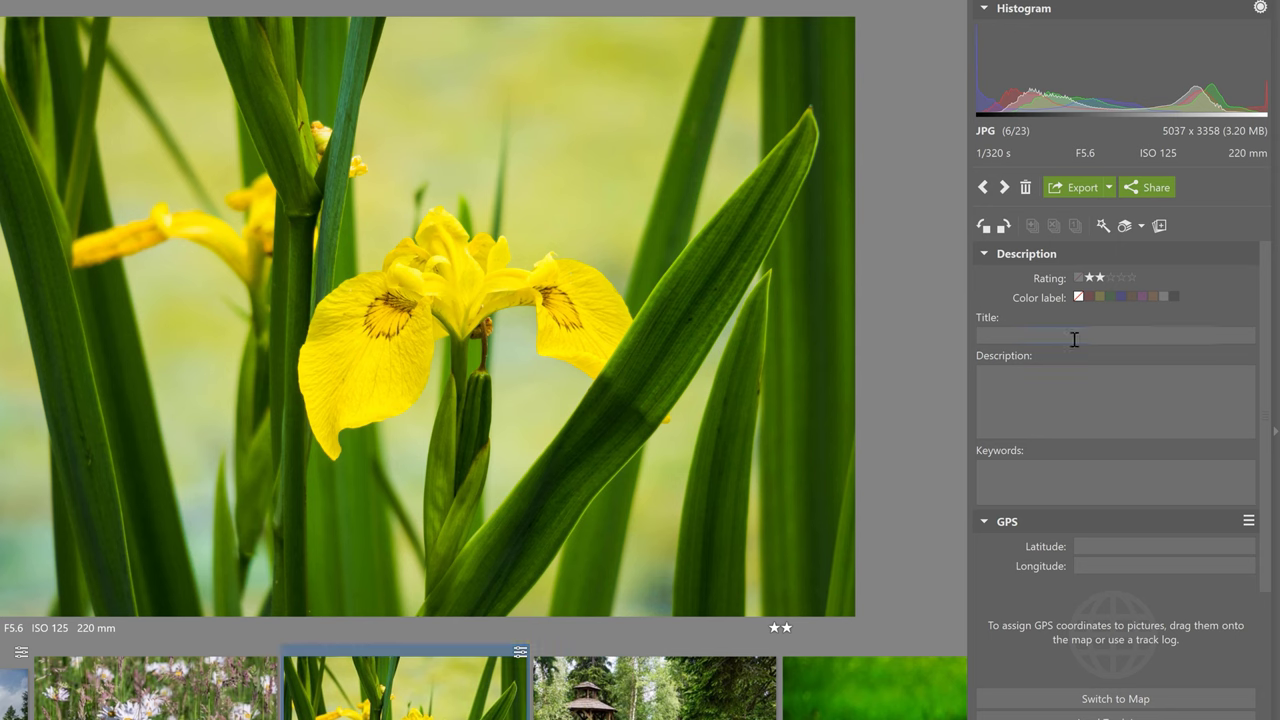
Step: Examine the Keywords, GPS and other metadata fields of IMG_1947.jpg
click(1057, 489)
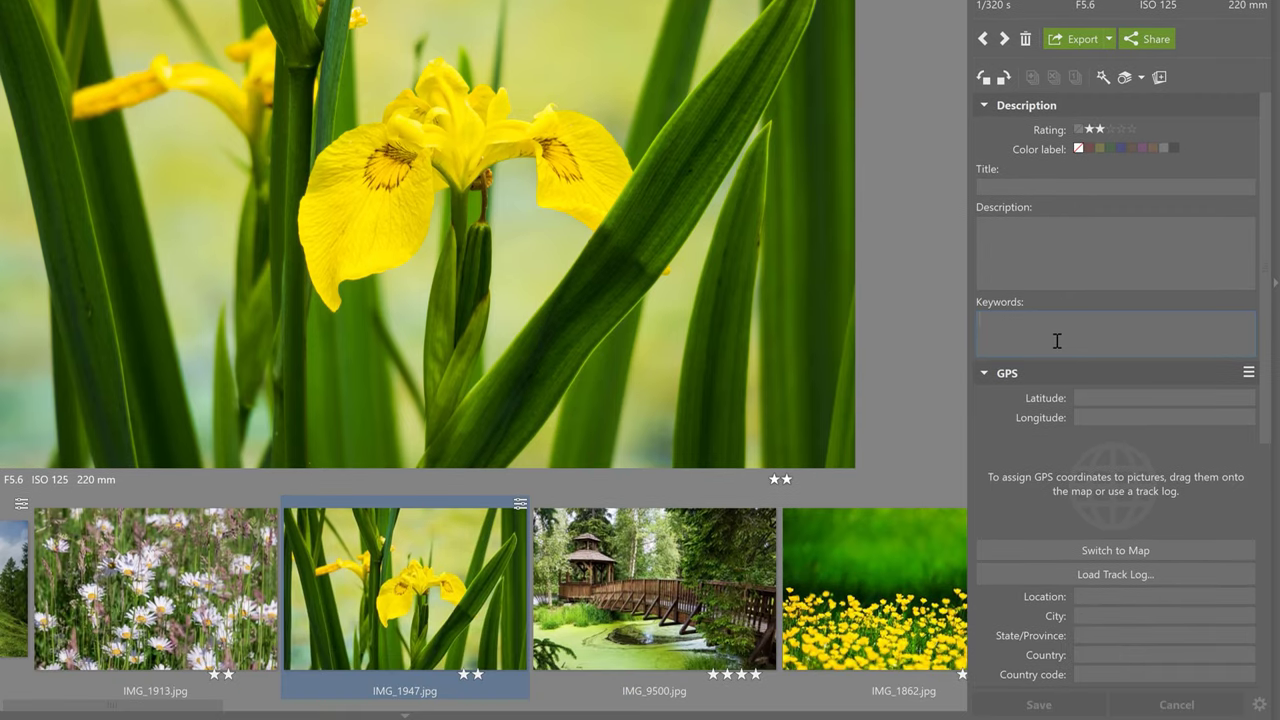
scroll(1046, 428, down, 3)
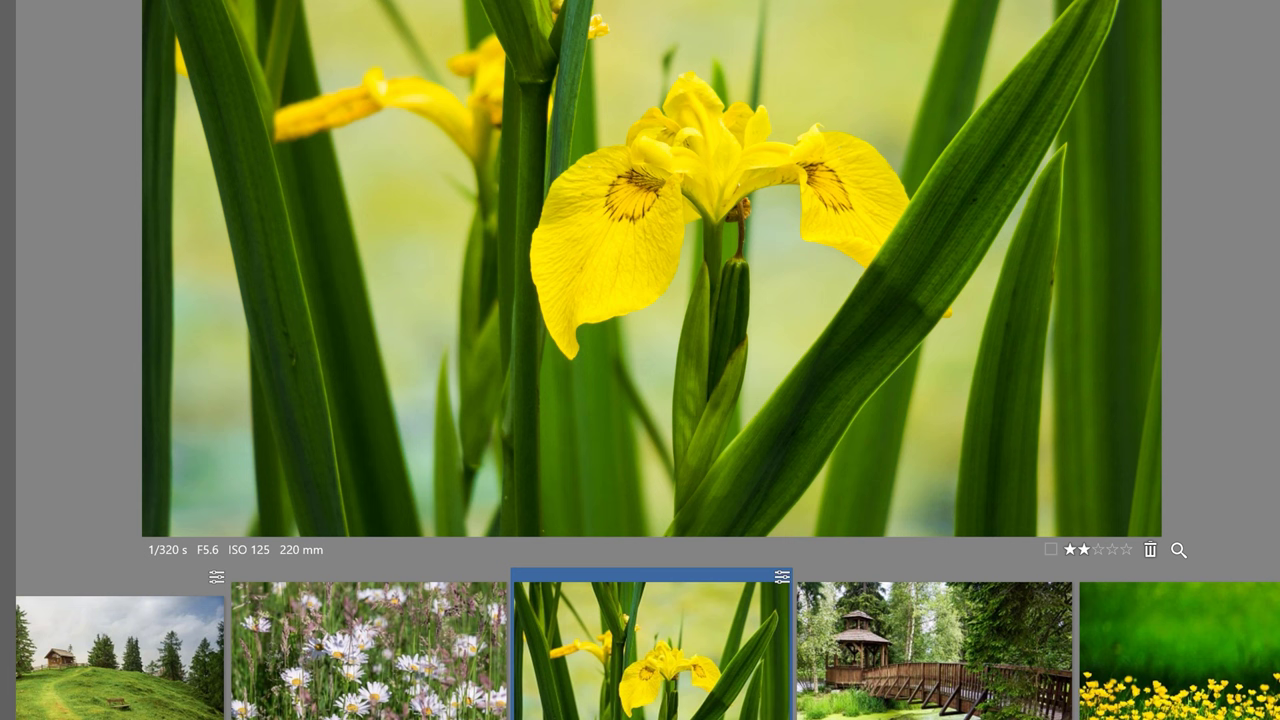
Step: Try ratings from one to five stars on IMG_1947.jpg, then return it to two stars
key(1)
key(2)
key(3)
key(4)
key(5)
key(2)
Step: Try several colour labels on IMG_1947.jpg, finishing with the red label
key(6)
key(7)
key(8)
key(9)
key(0)
key(7)
key(6)
Step: Rate IMG_1947.jpg five stars and remove its colour label
click(1125, 551)
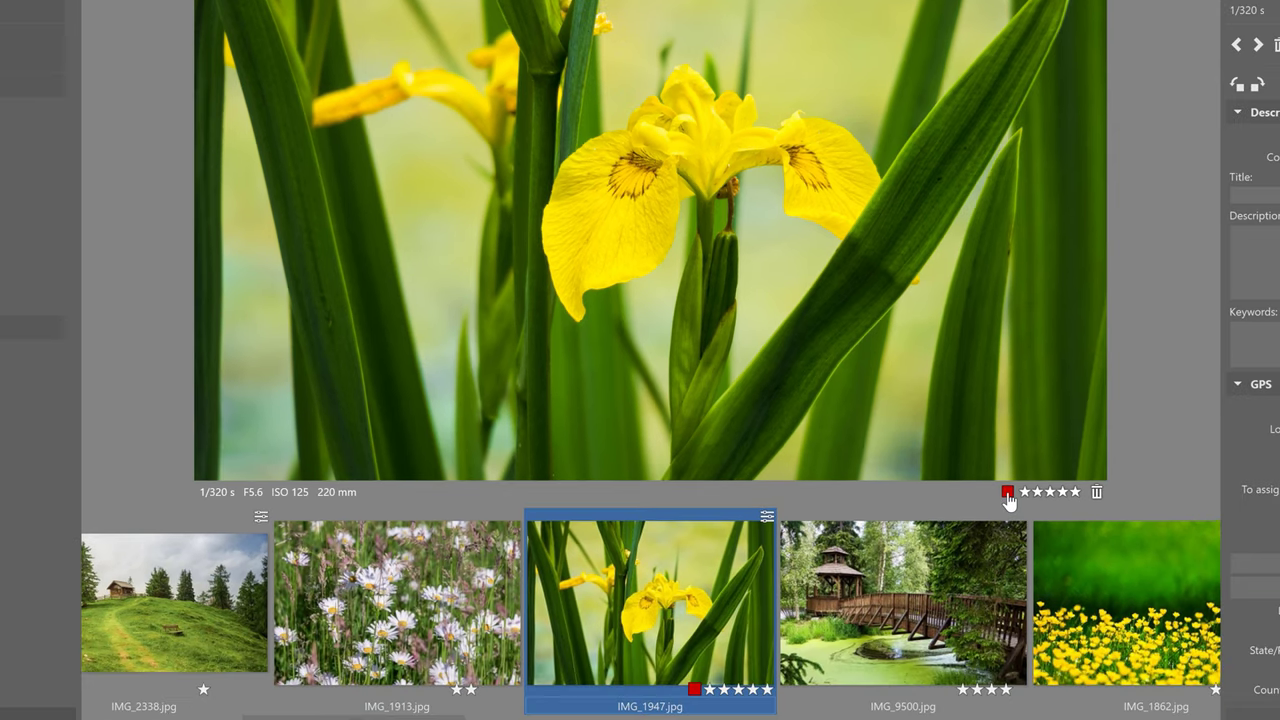
click(1050, 549)
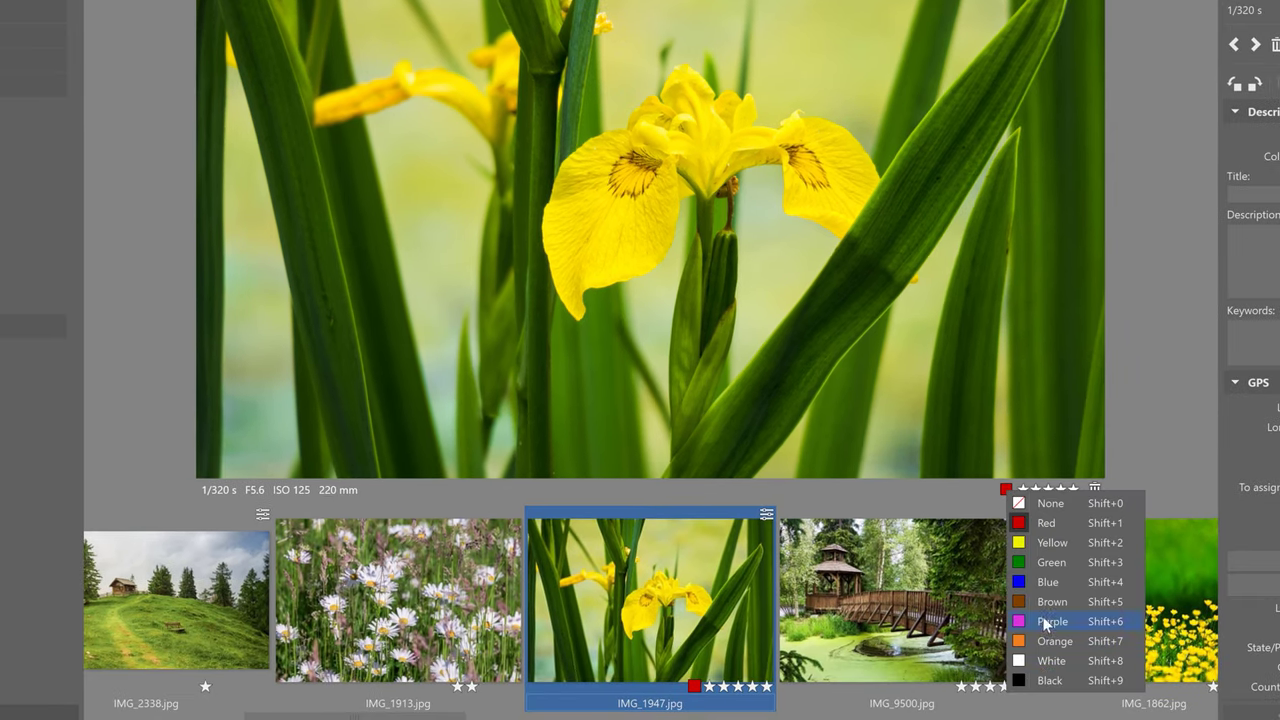
click(1045, 505)
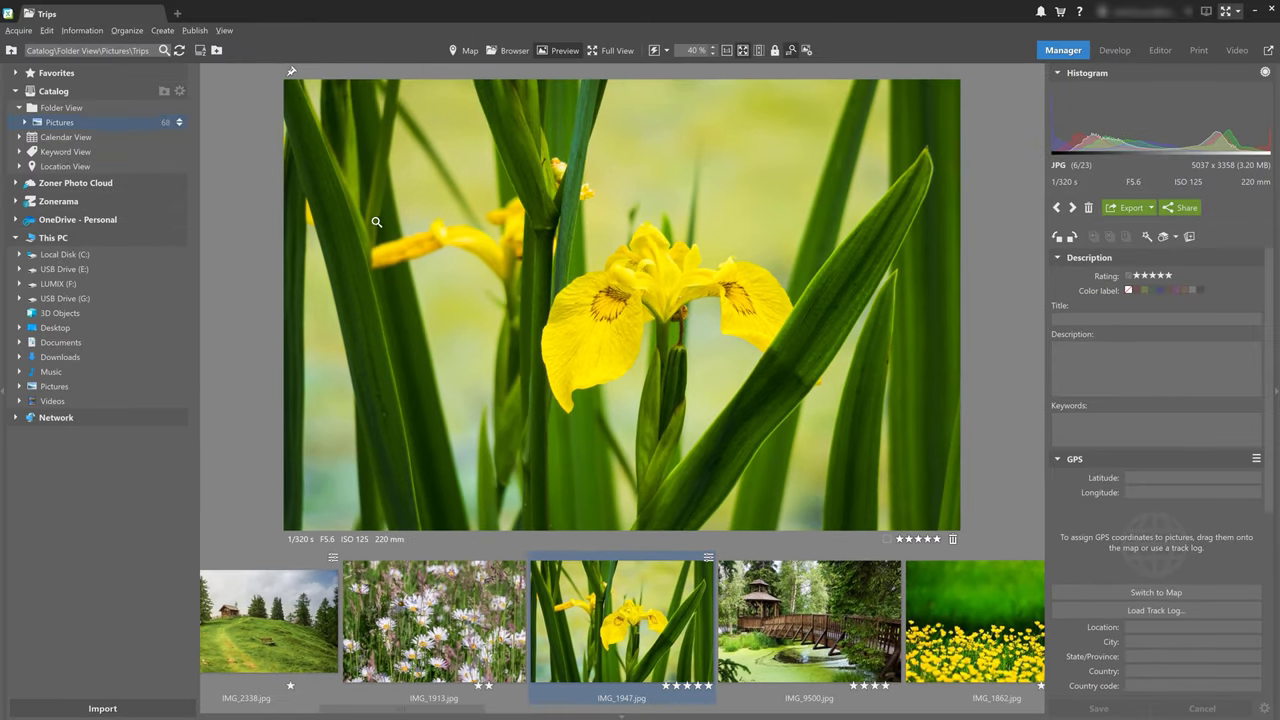
Step: Filter the Trips folder in the Browser view to show only pictures rated exactly five stars
click(508, 28)
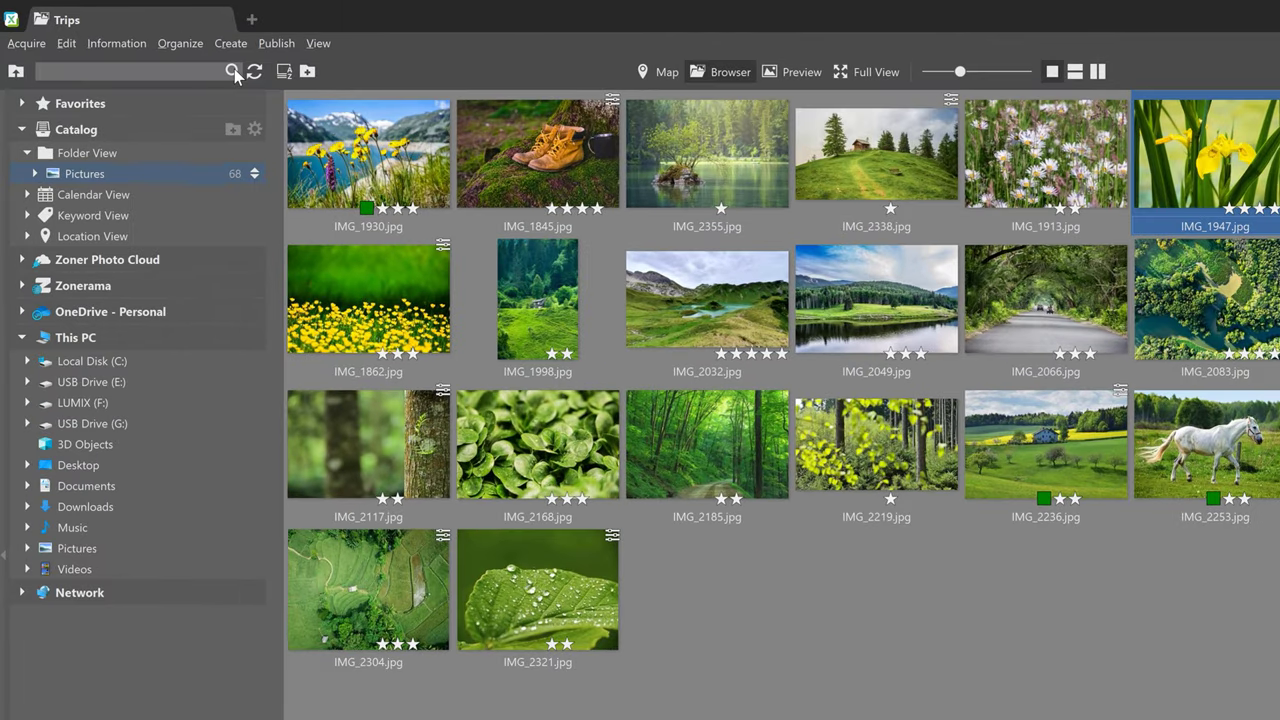
click(164, 50)
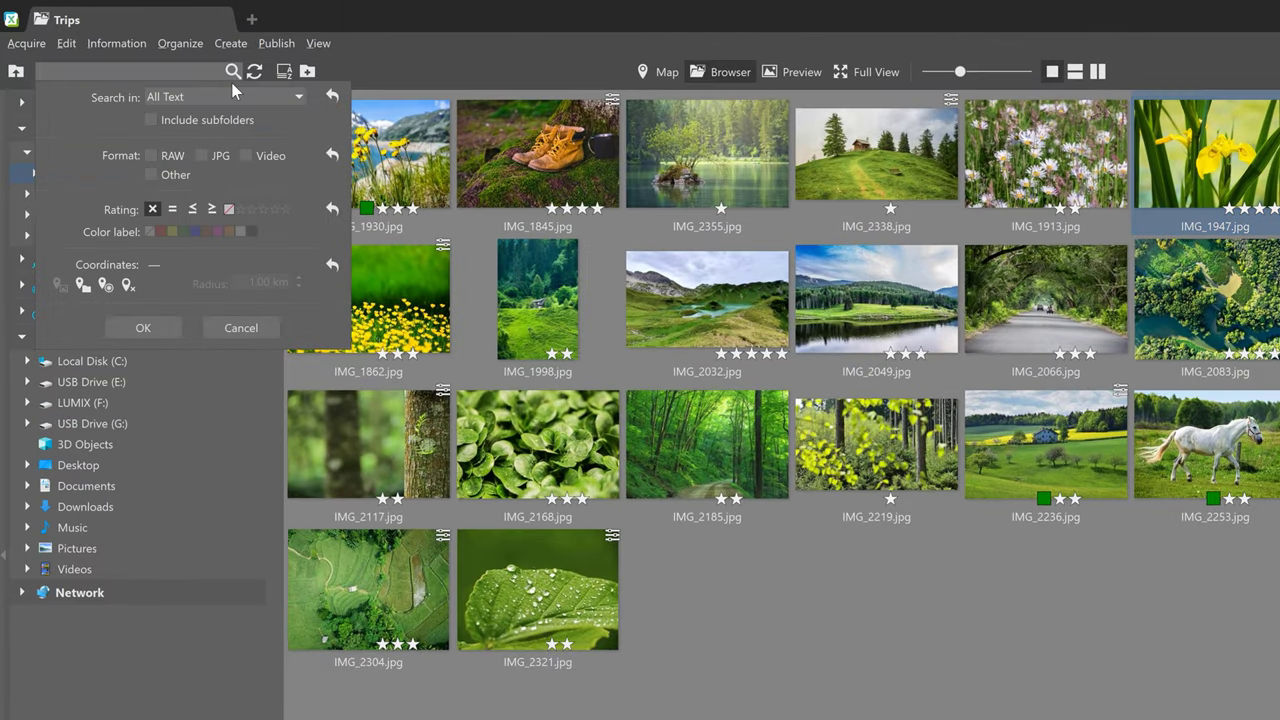
click(175, 211)
click(285, 209)
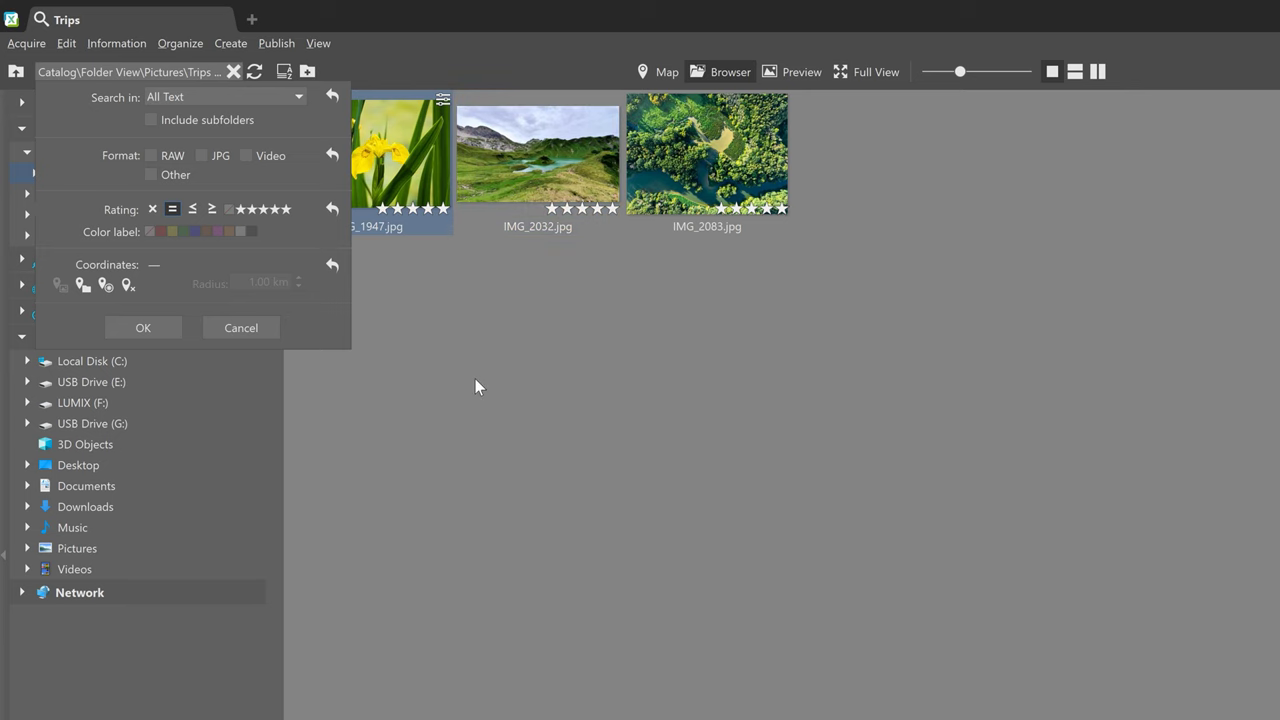
key(Escape)
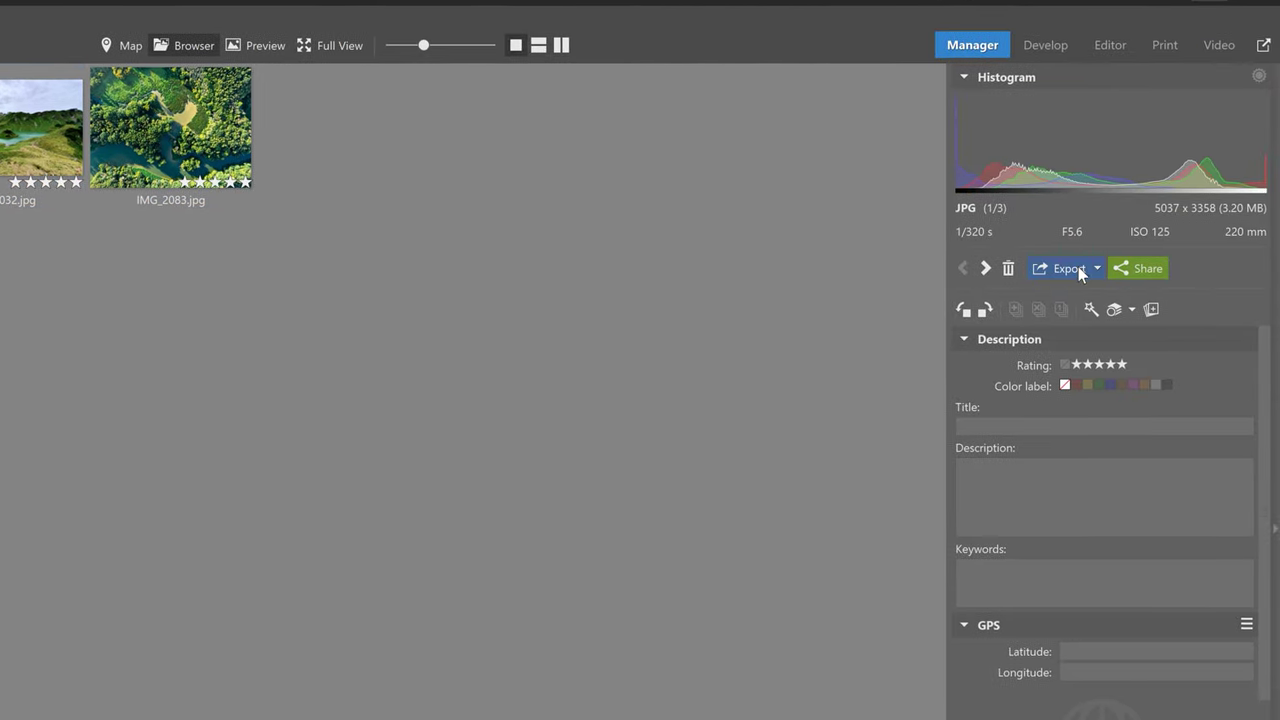
Step: Review the Export settings for IMG_1947.jpg without exporting, and look over the available sharing options
click(1068, 268)
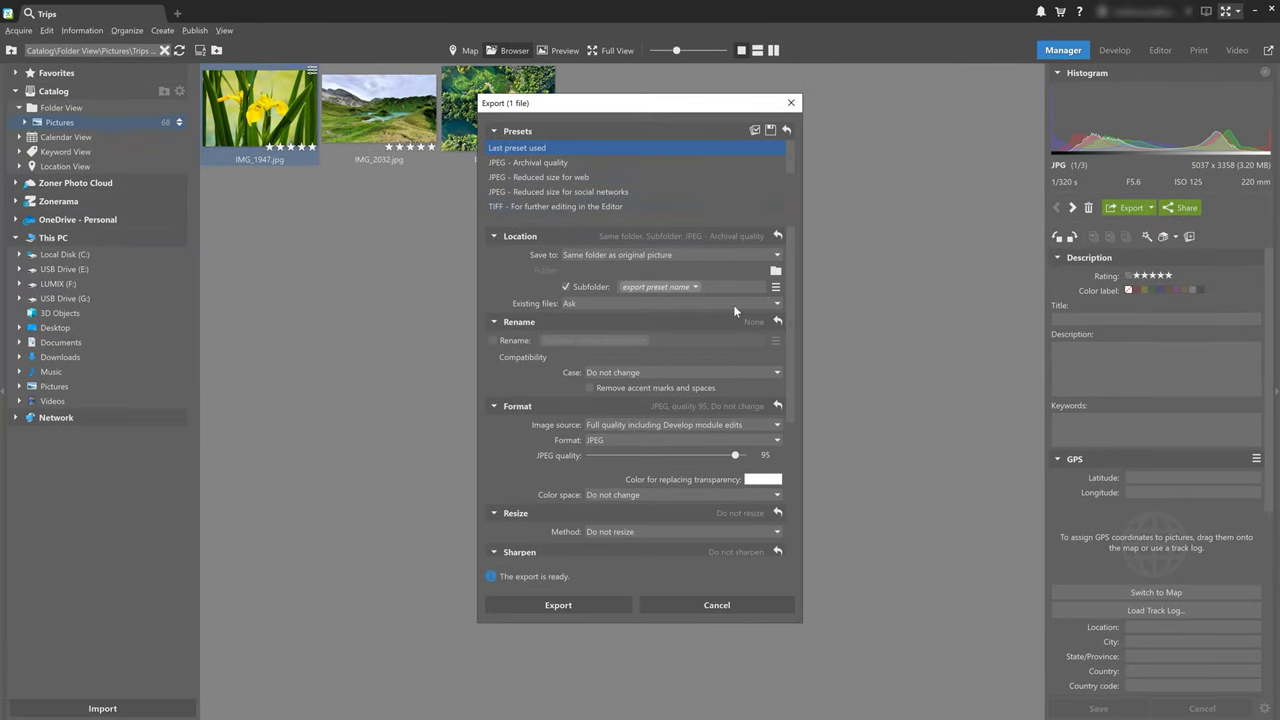
click(717, 604)
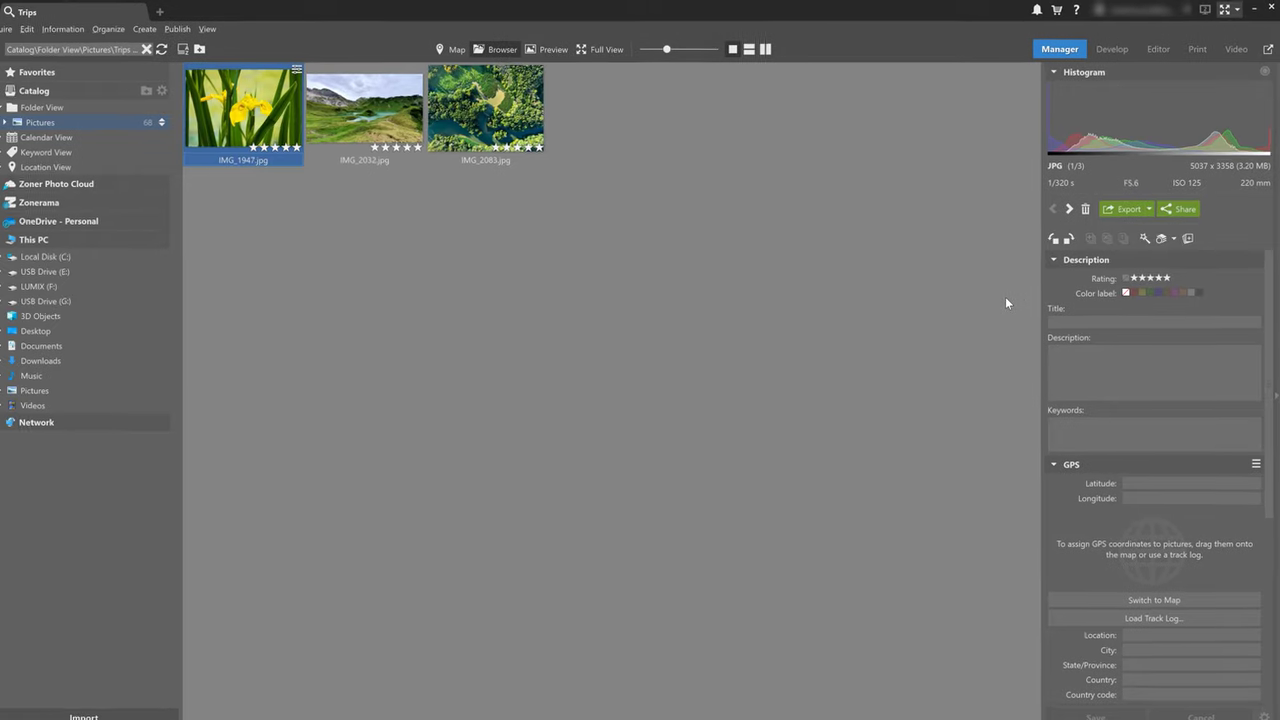
click(1176, 210)
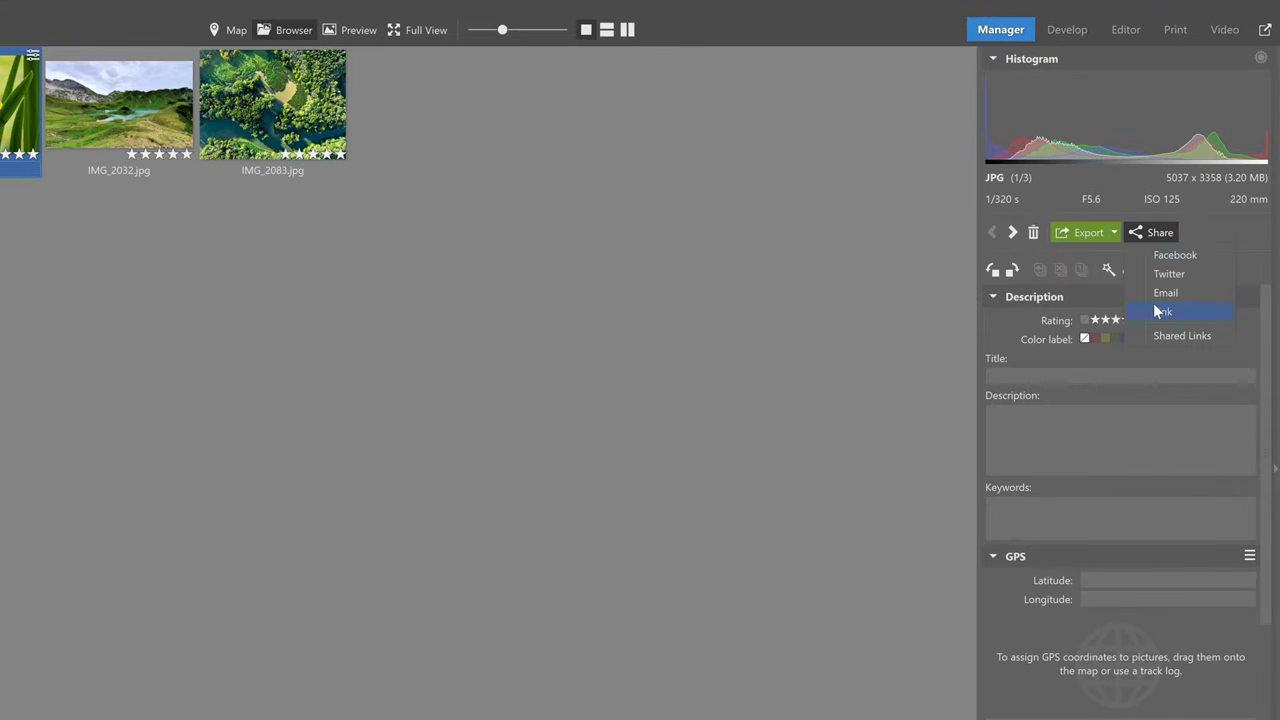
click(1148, 232)
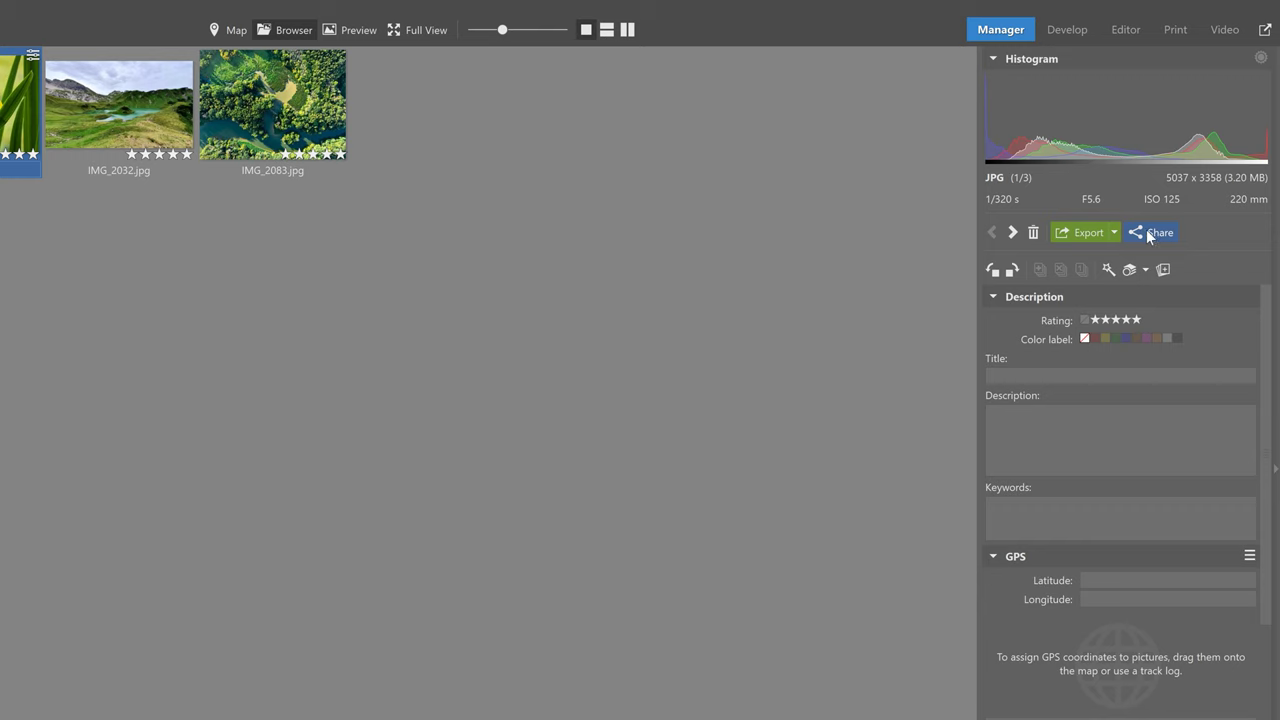
Step: Rotate IMG_1947.jpg counterclockwise and back clockwise to its original orientation
click(988, 277)
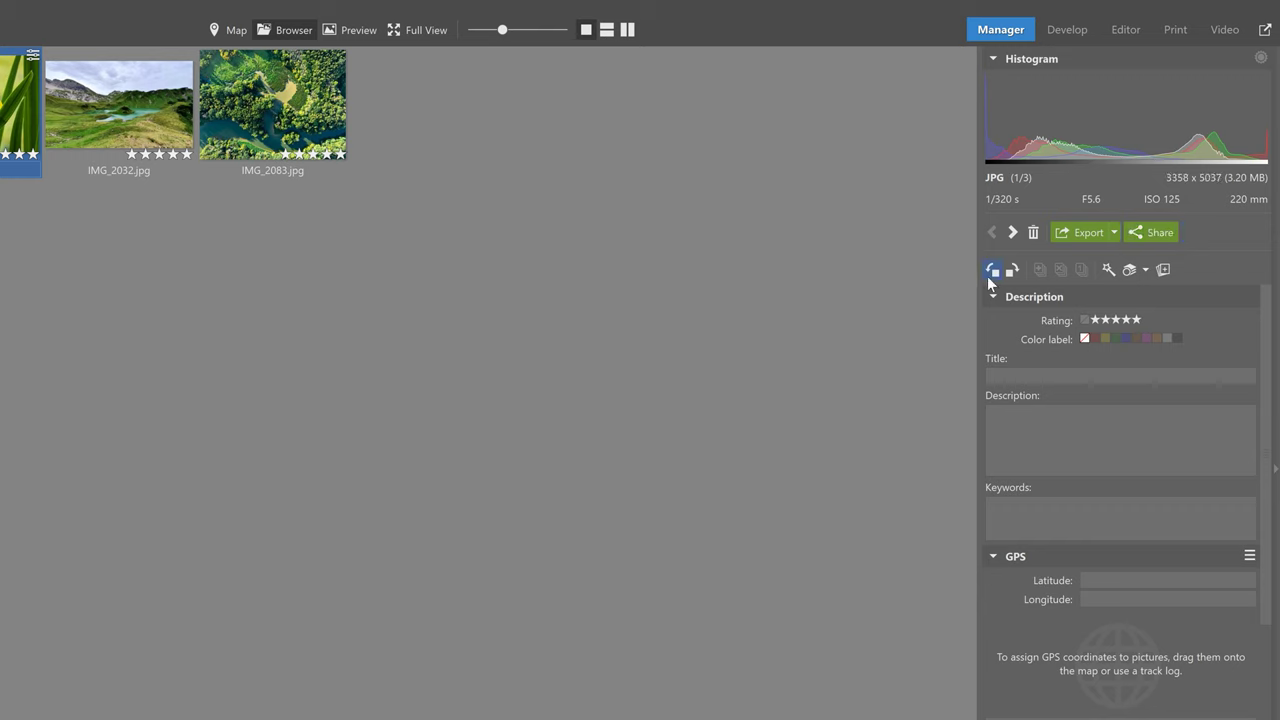
click(1012, 274)
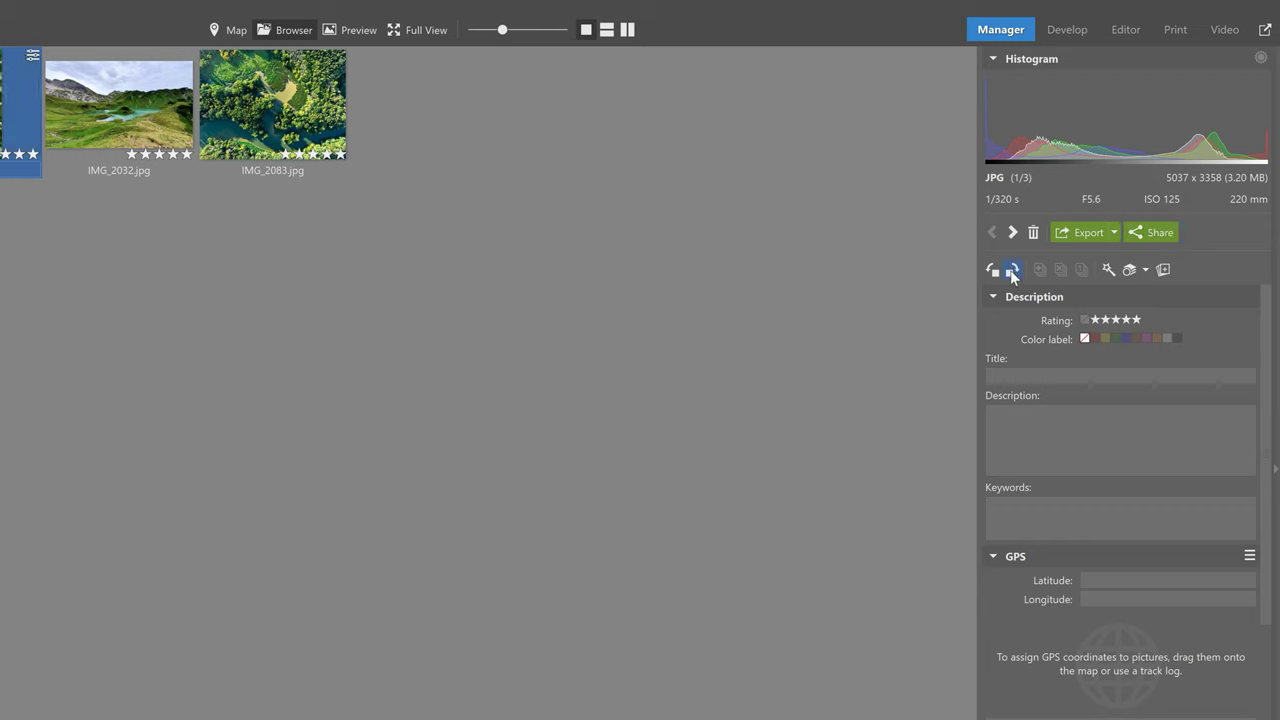
Step: Open the Batch Filter for IMG_1947.jpg and review the Enhance Colors settings down to the mode options
click(1129, 269)
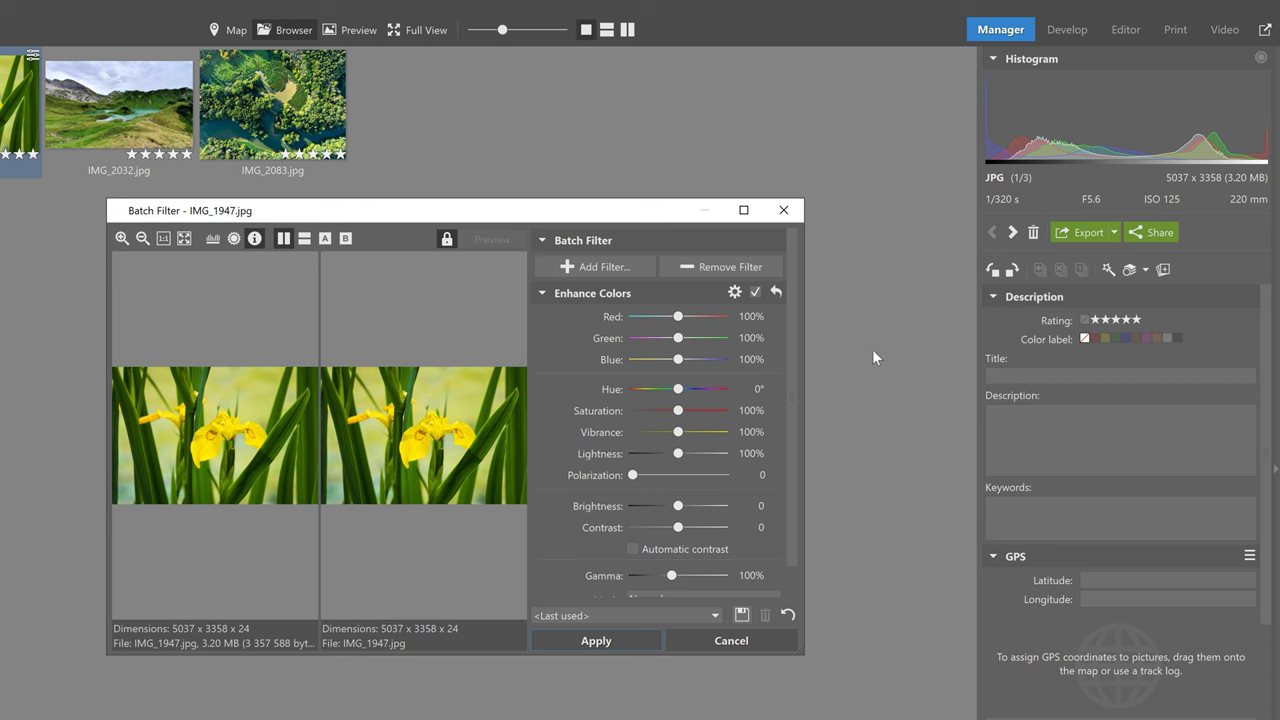
drag(791, 360, 785, 394)
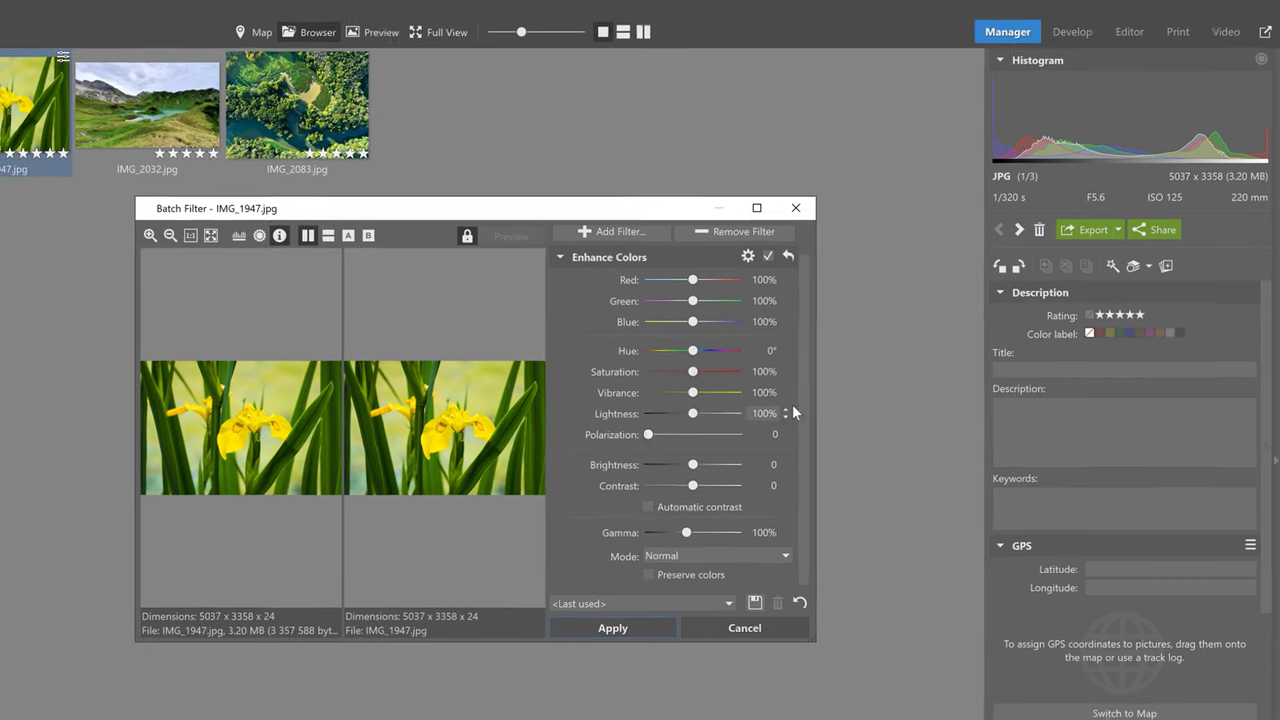